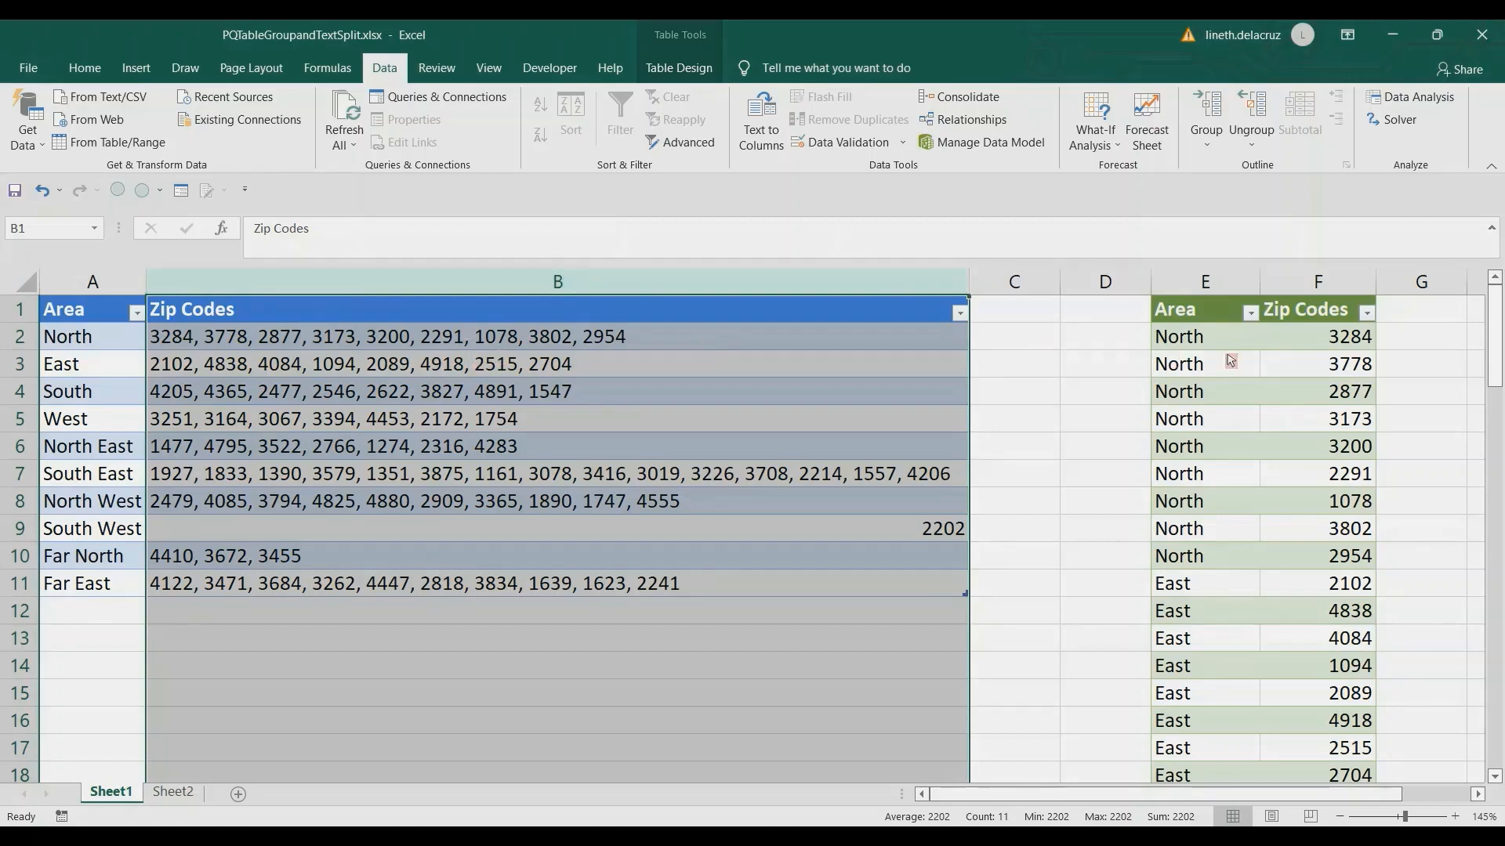
# Step: Compare the comma-separated Zip Codes column of the source table with the one-code-per-row Zip Codes column of the result table
pyautogui.click(1317, 282)
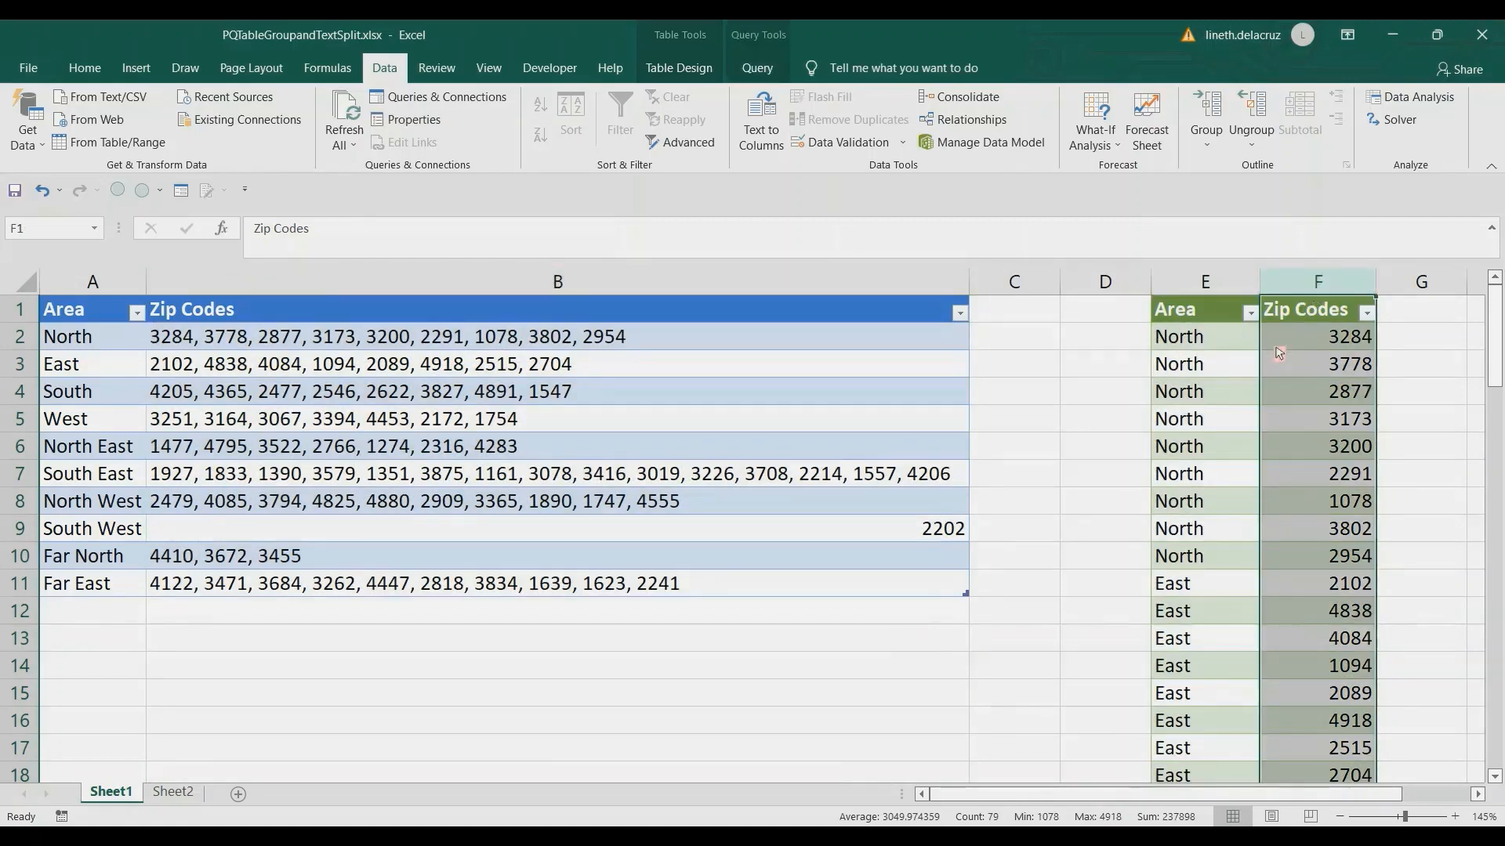
pyautogui.click(91, 350)
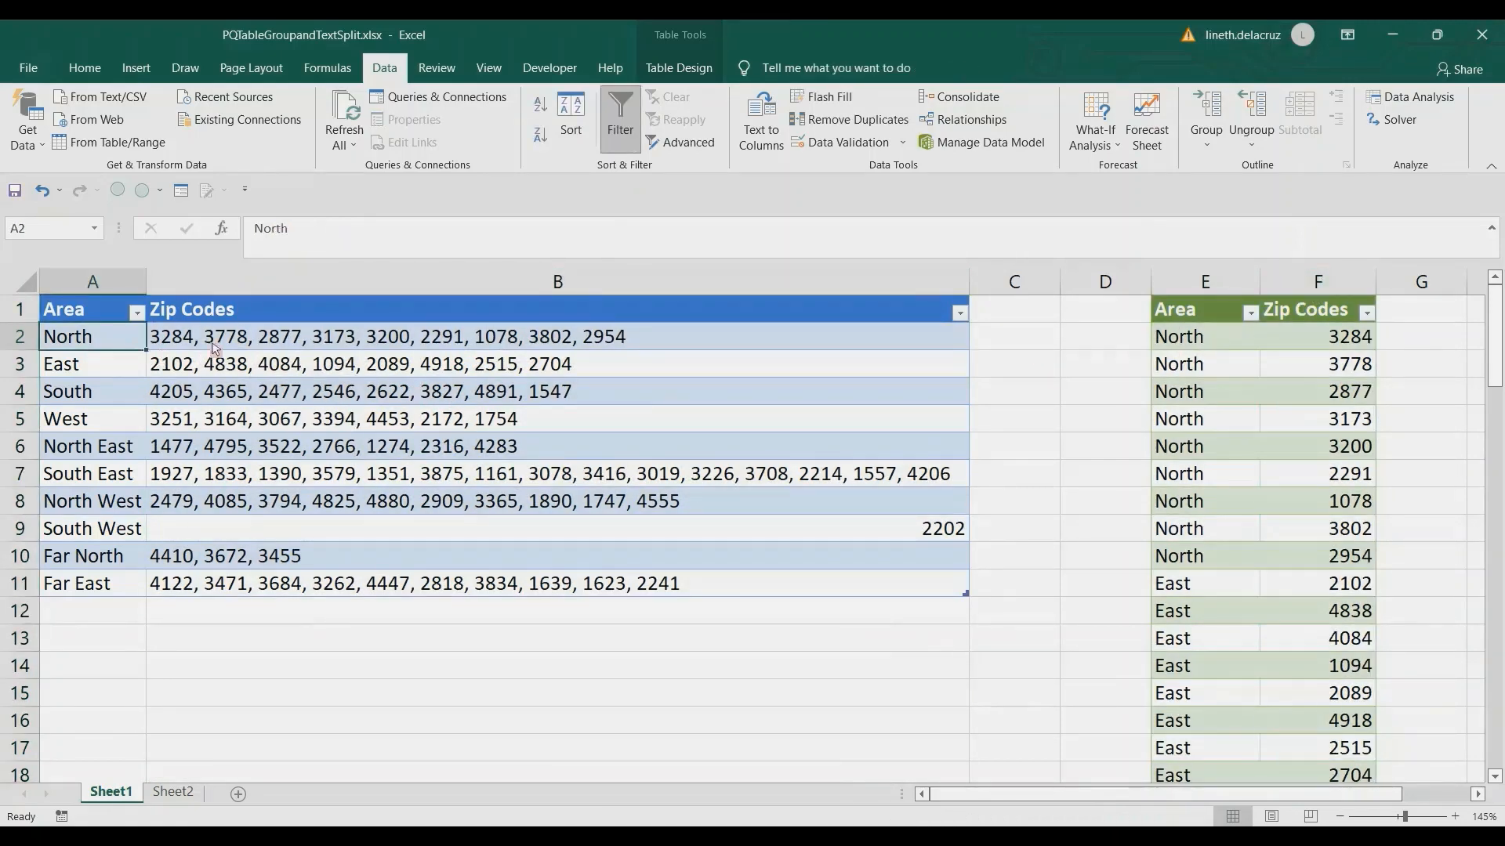
pyautogui.click(217, 350)
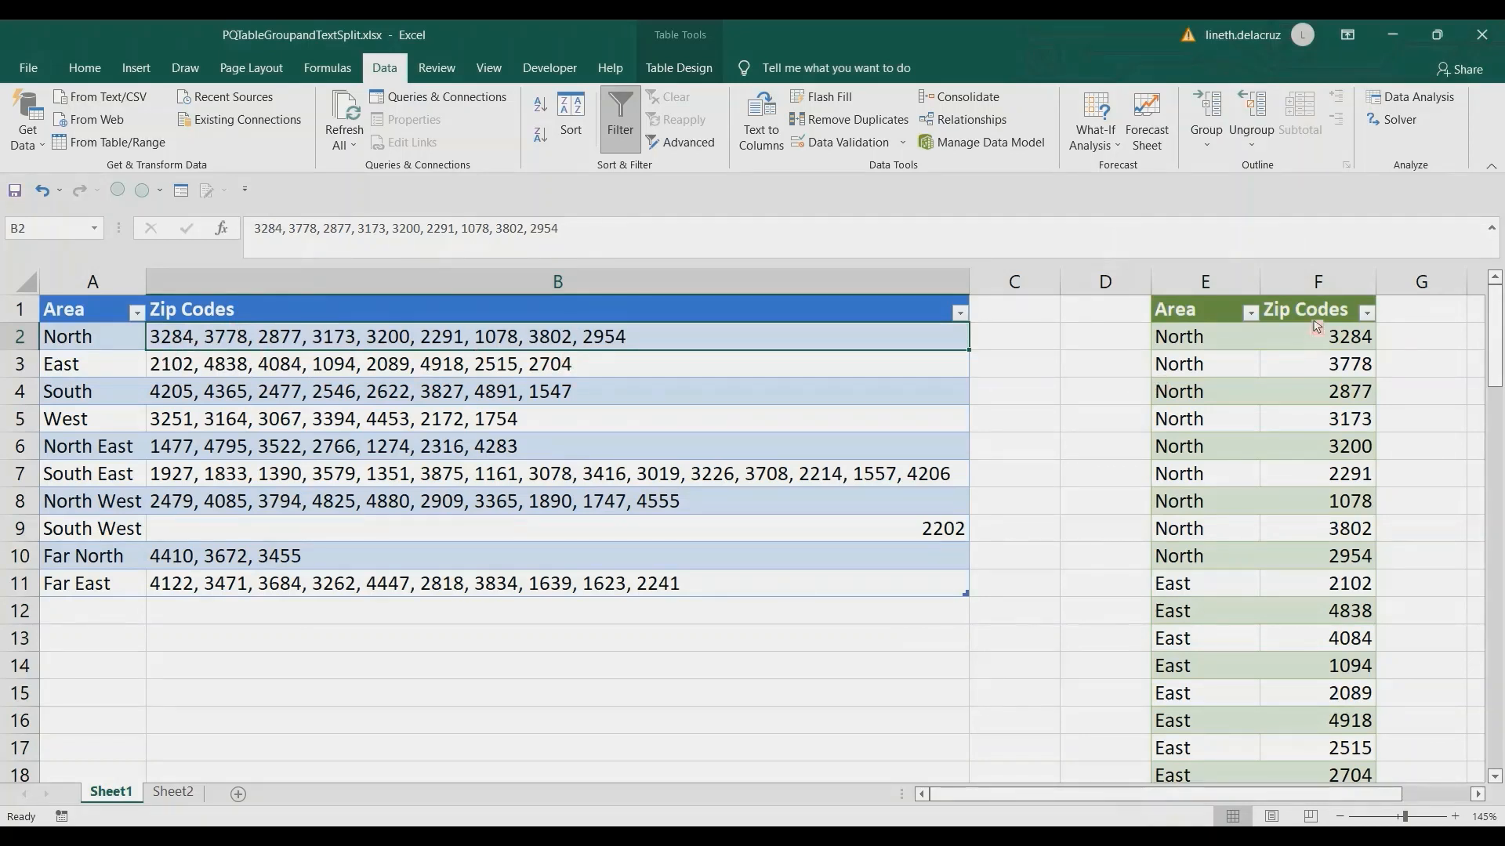
pyautogui.click(1332, 306)
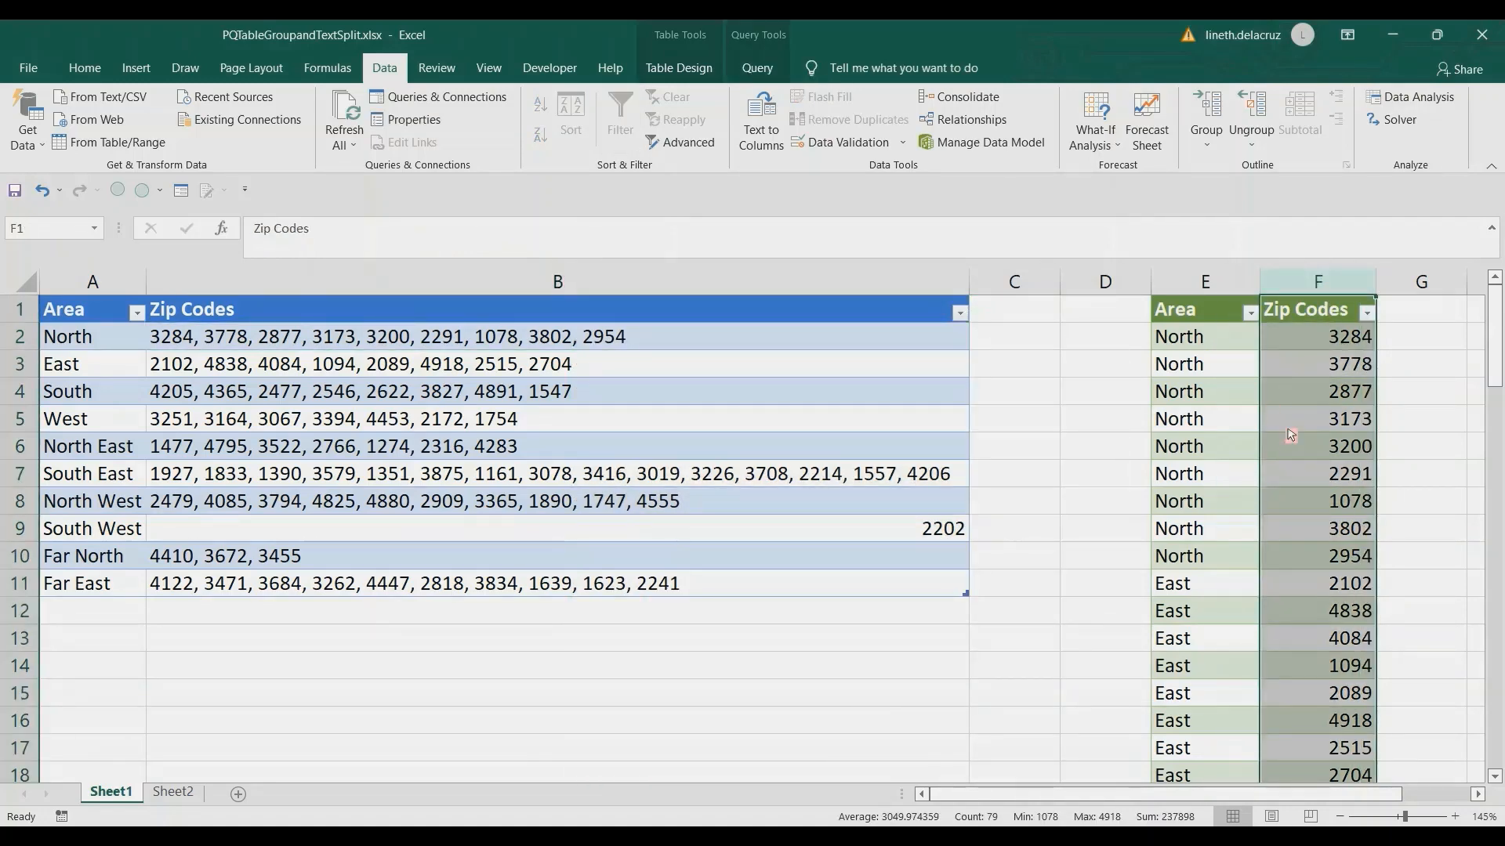
pyautogui.click(1321, 345)
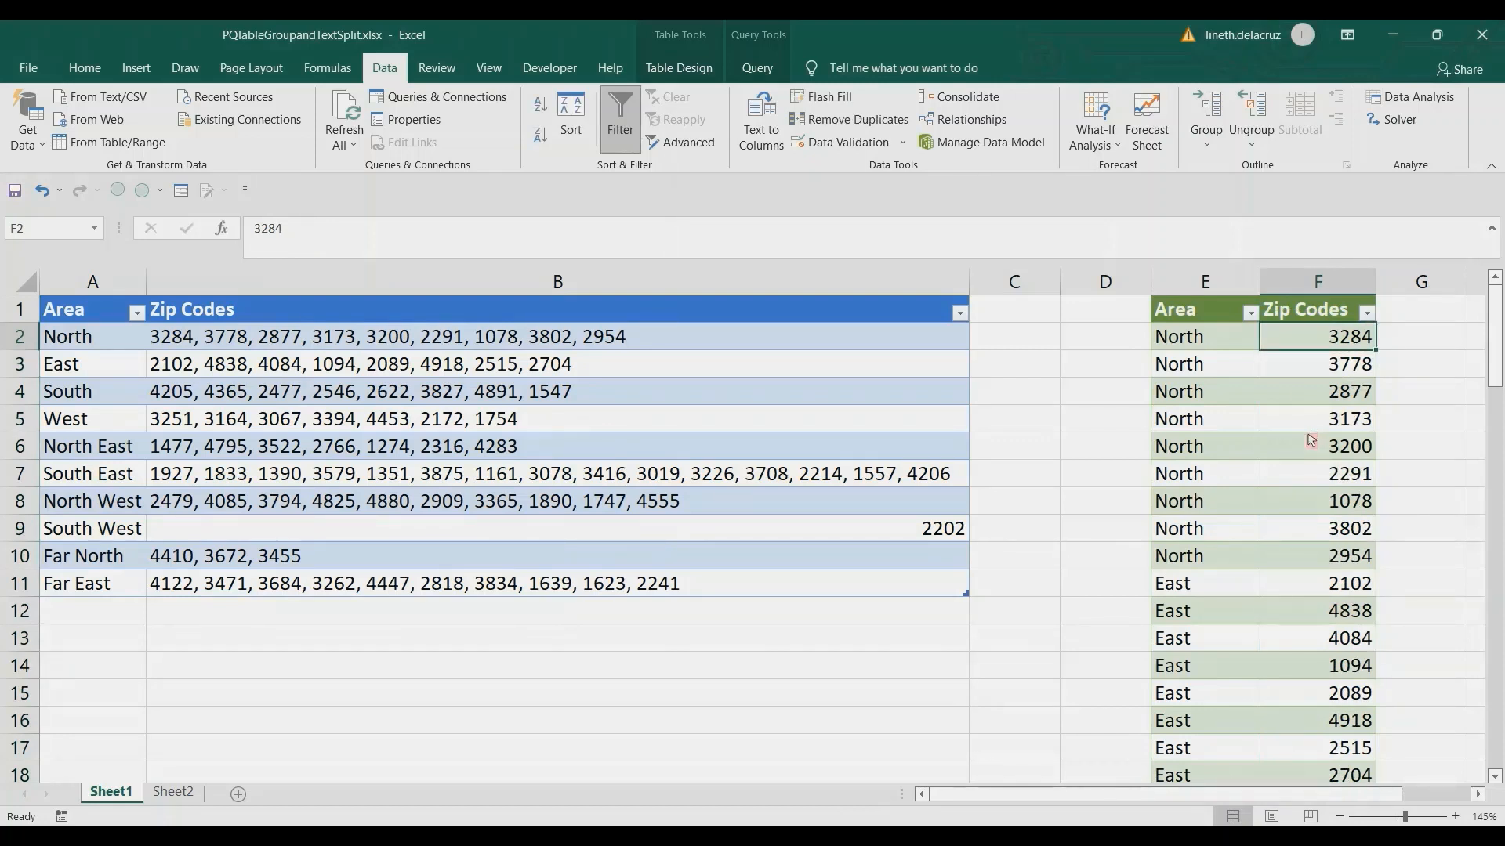
# Step: Switch to the Book3 workbook and load the range A1:B11 into Power Query as a table with headers
pyautogui.moveTo(745, 794)
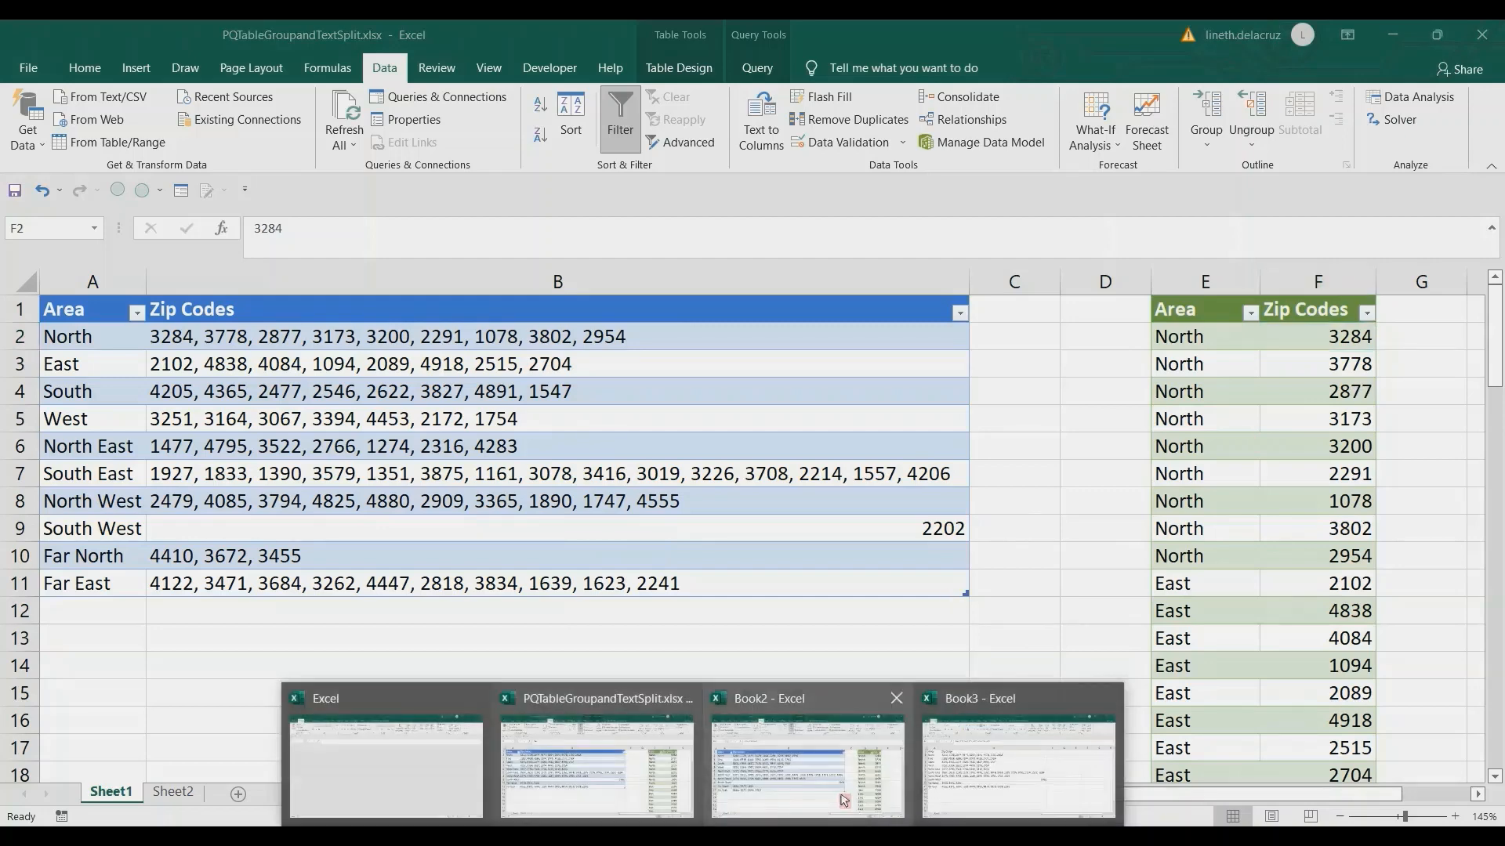
pyautogui.click(1074, 757)
pyautogui.press('Up')
pyautogui.press('Up')
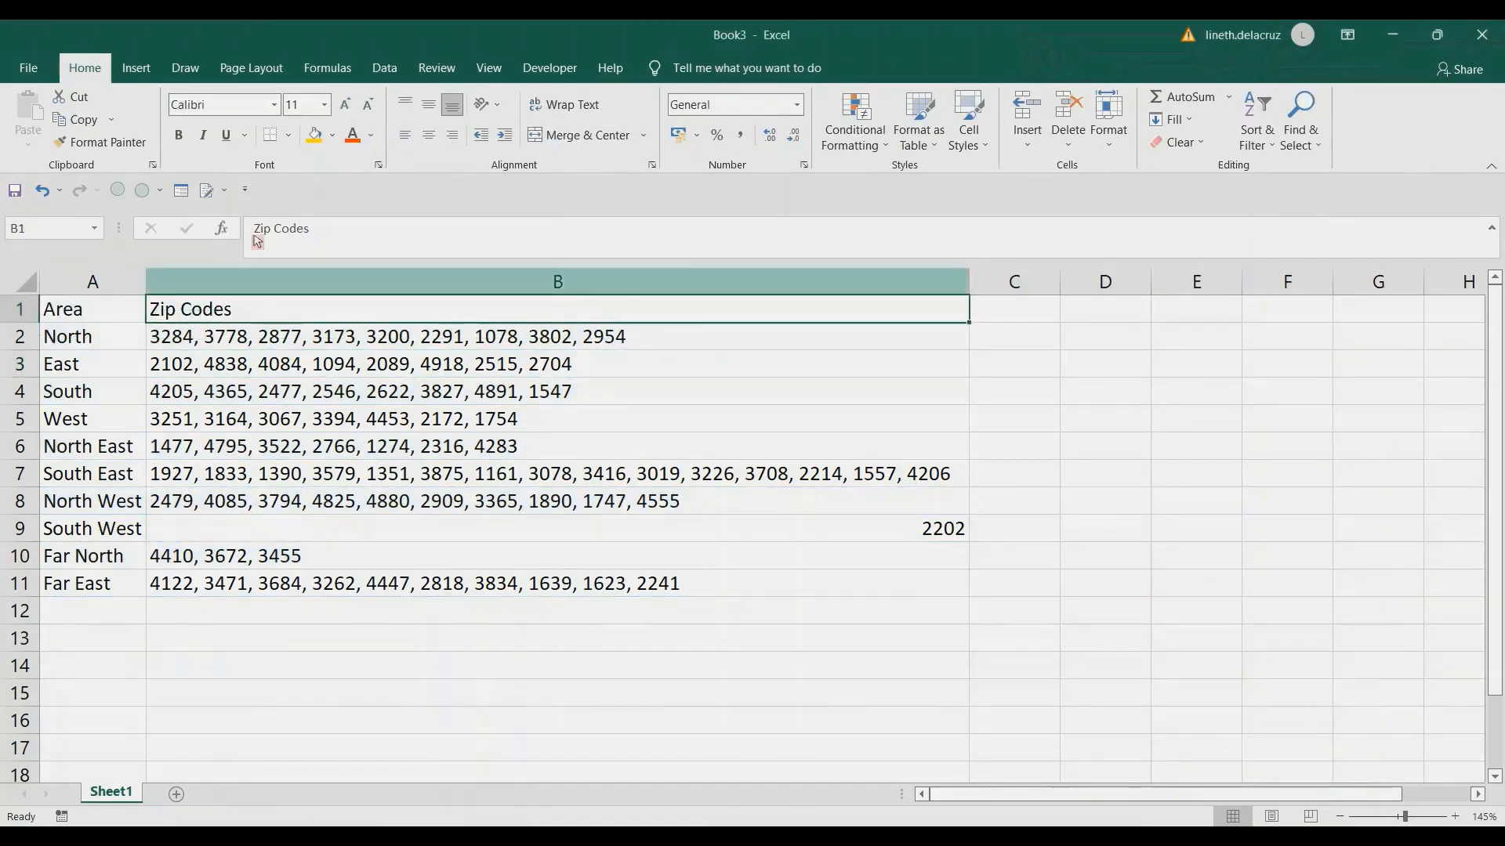
pyautogui.click(391, 72)
pyautogui.click(117, 142)
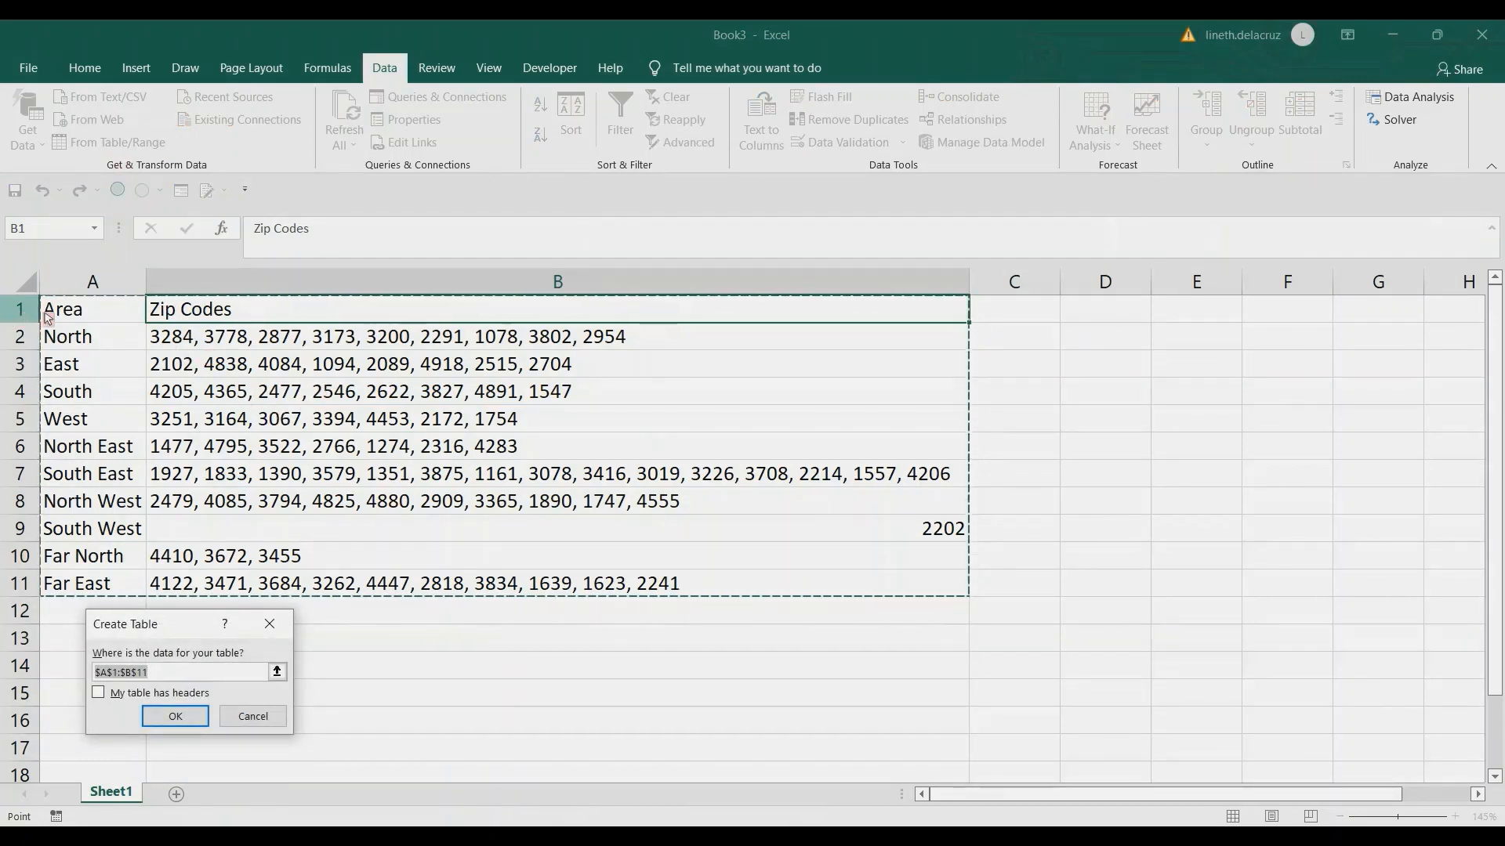
pyautogui.click(119, 693)
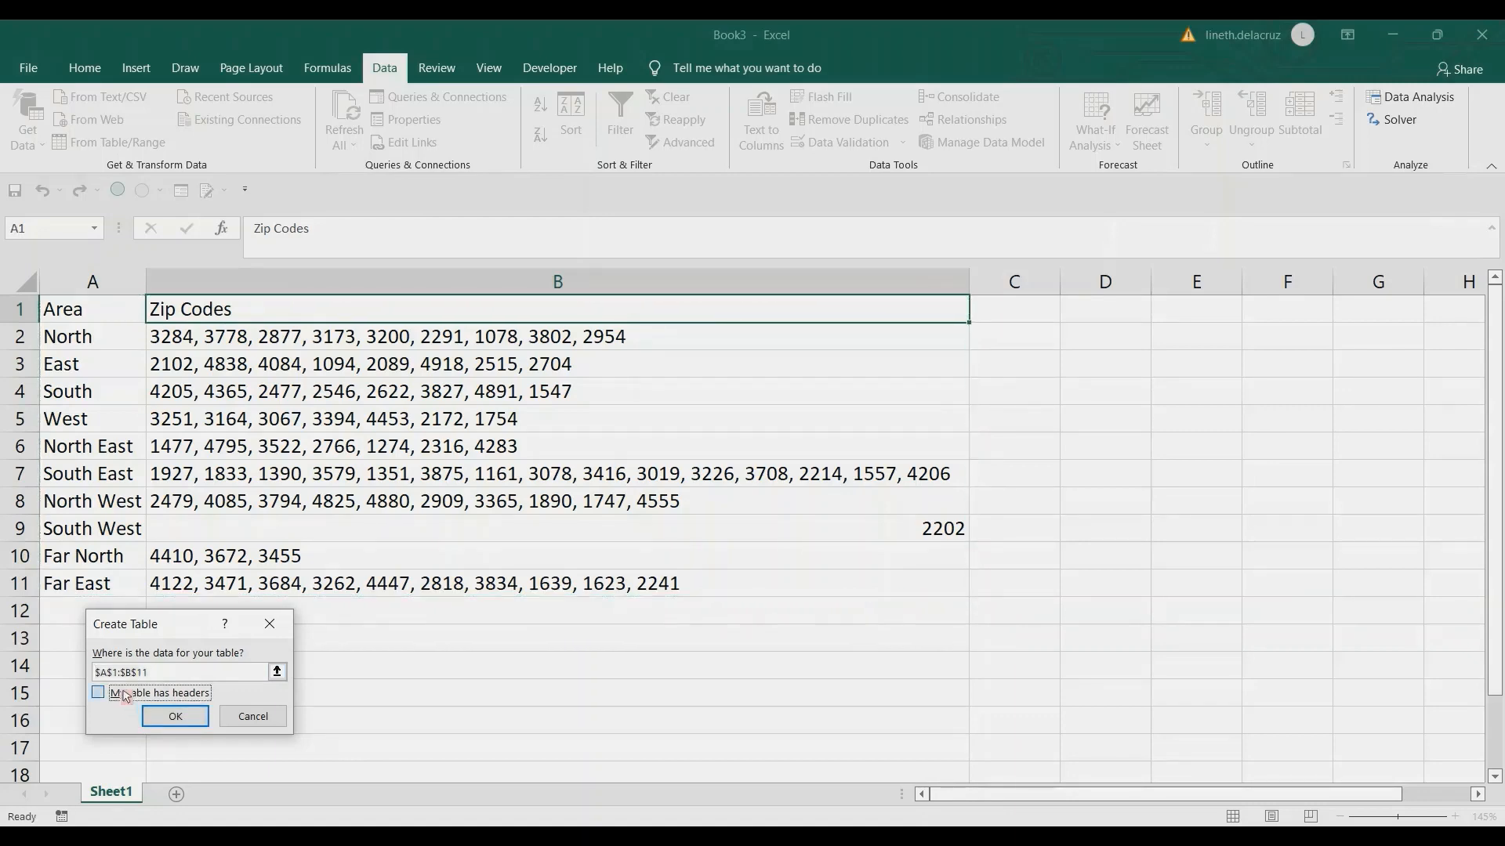
pyautogui.click(166, 721)
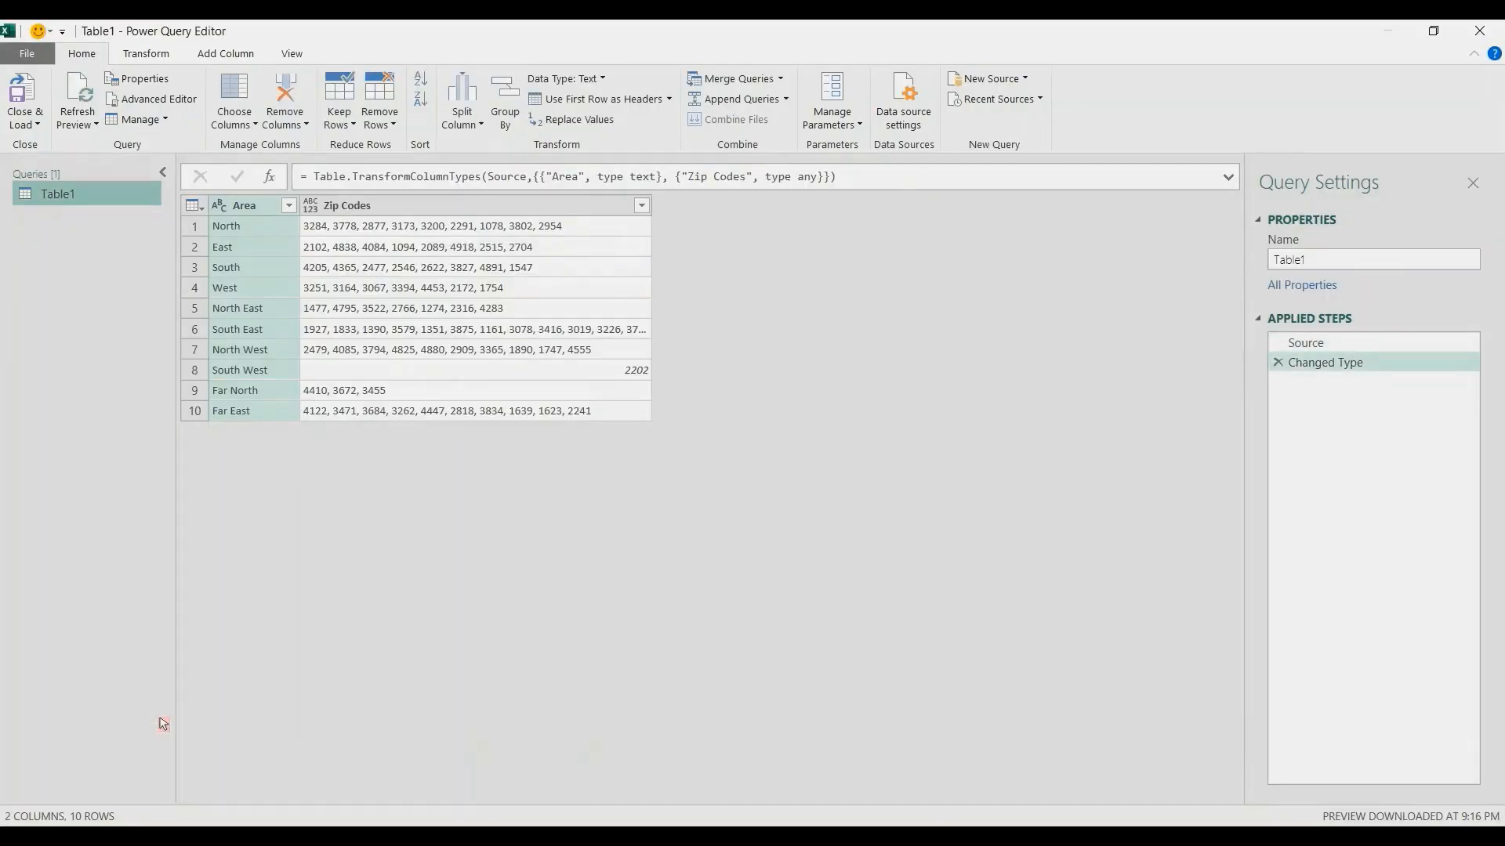
# Step: Set the data type of the Zip Codes column to Text
pyautogui.click(356, 228)
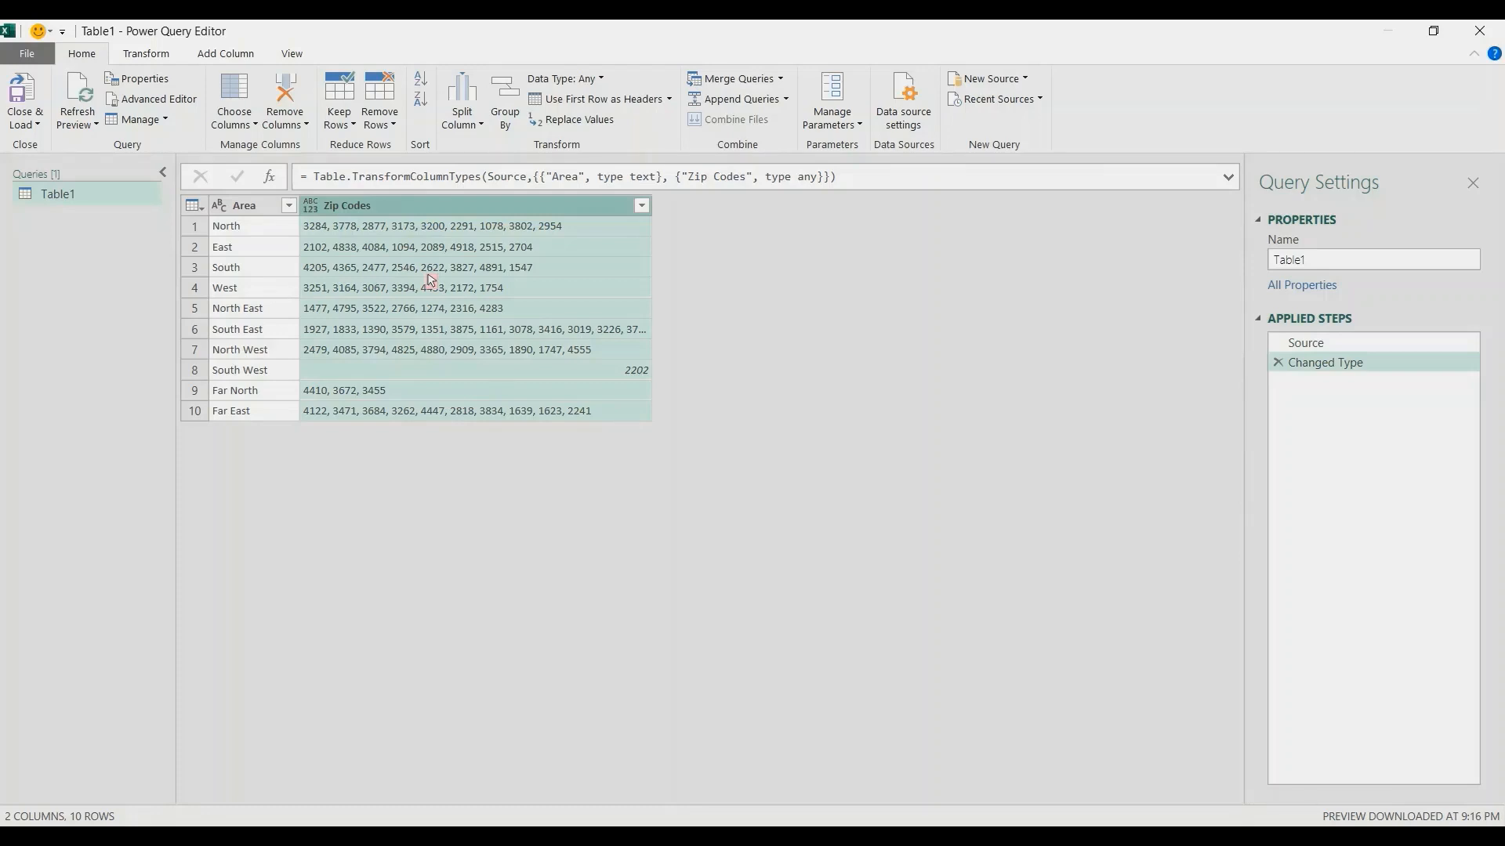
pyautogui.click(310, 205)
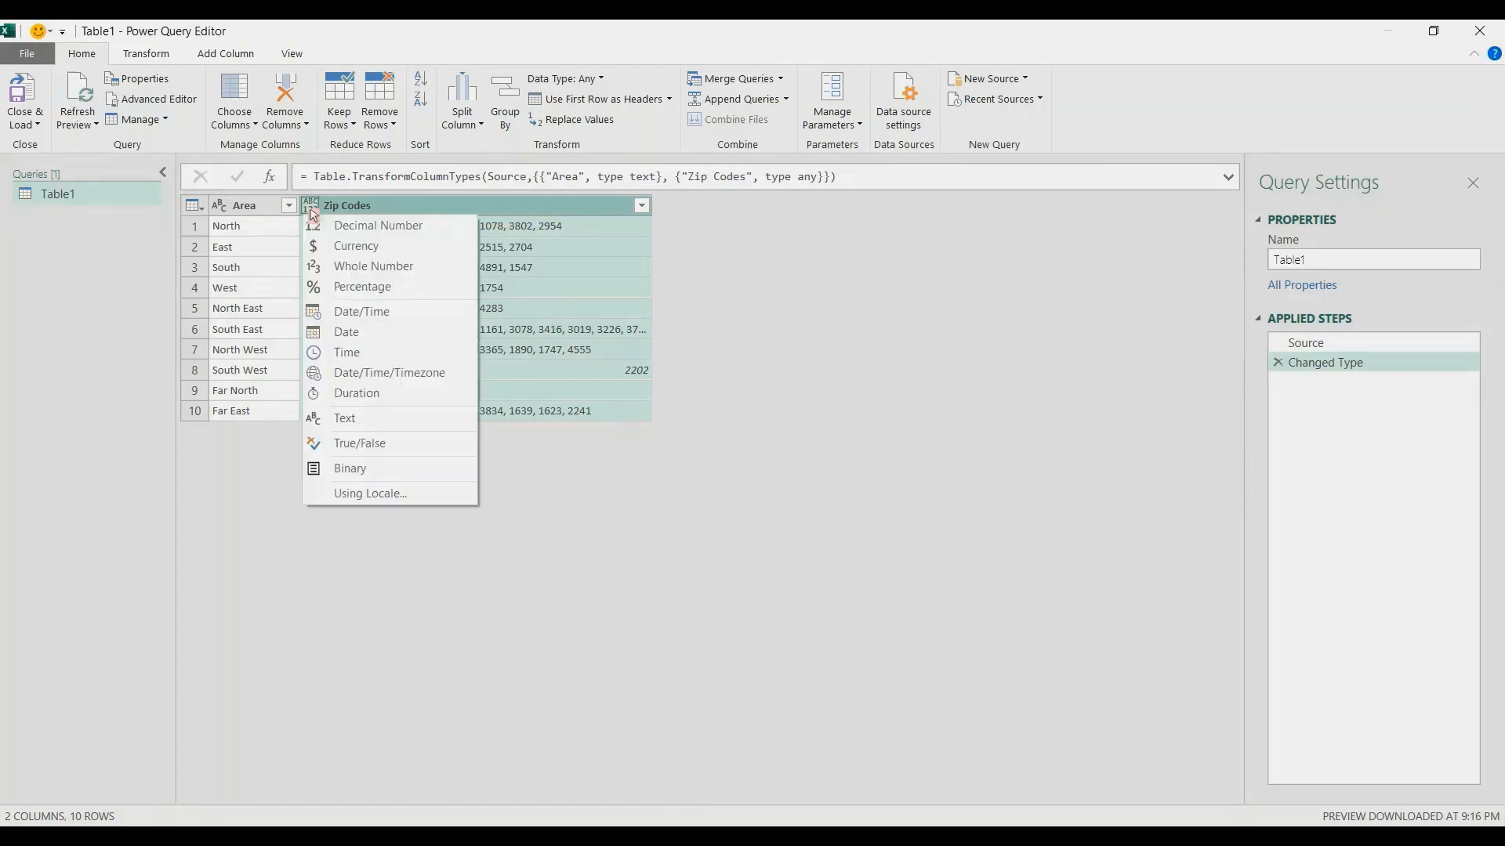
pyautogui.click(357, 420)
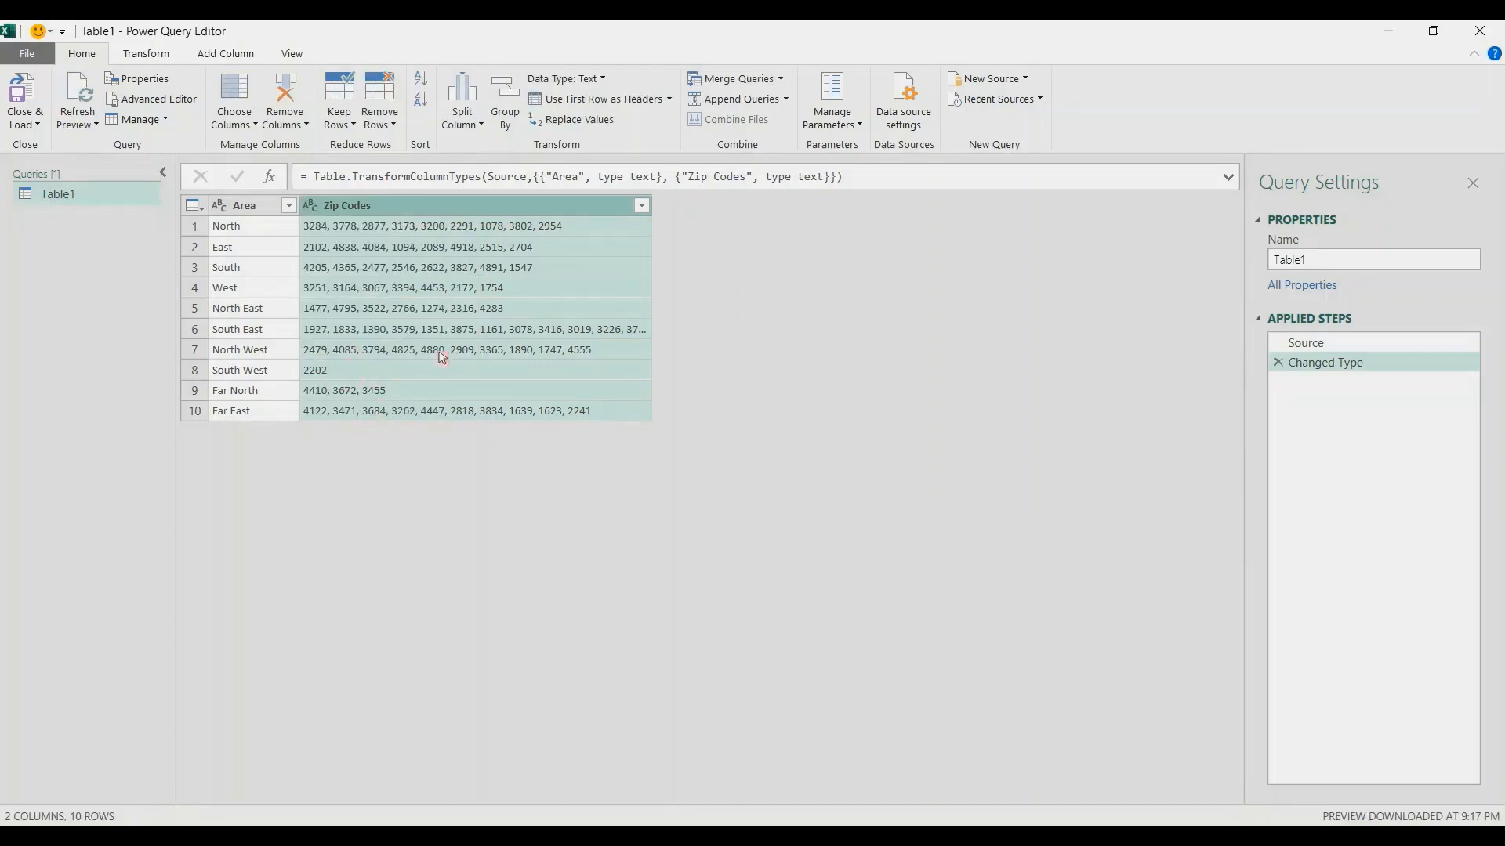
# Step: Insert a custom step after Changed Type and begin its formula with Table.Group(#"Changed Type",{"Area"} to group by Area
pyautogui.rightClick(1322, 373)
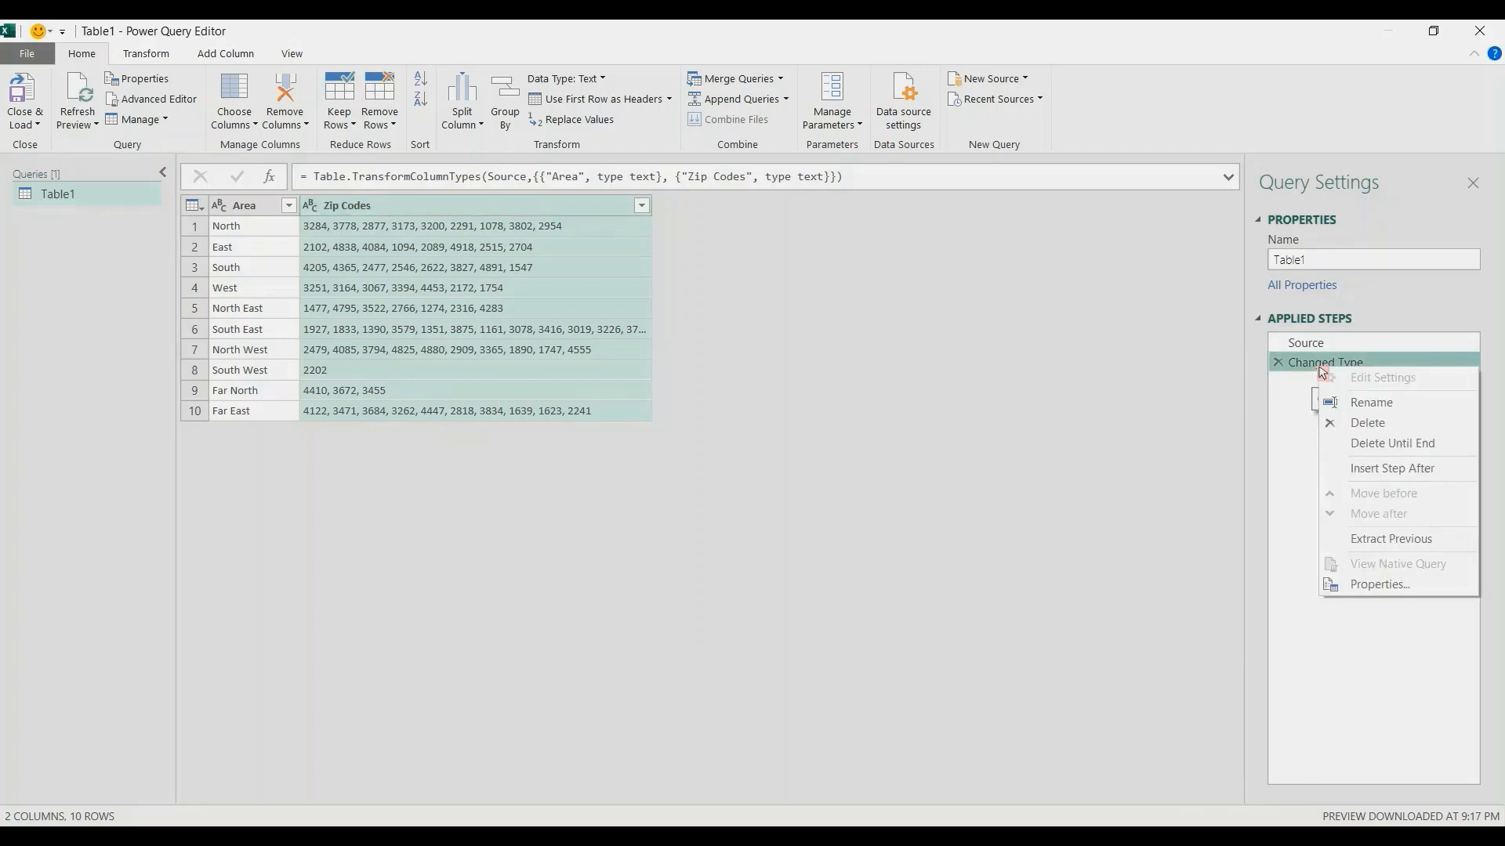
pyautogui.click(1354, 468)
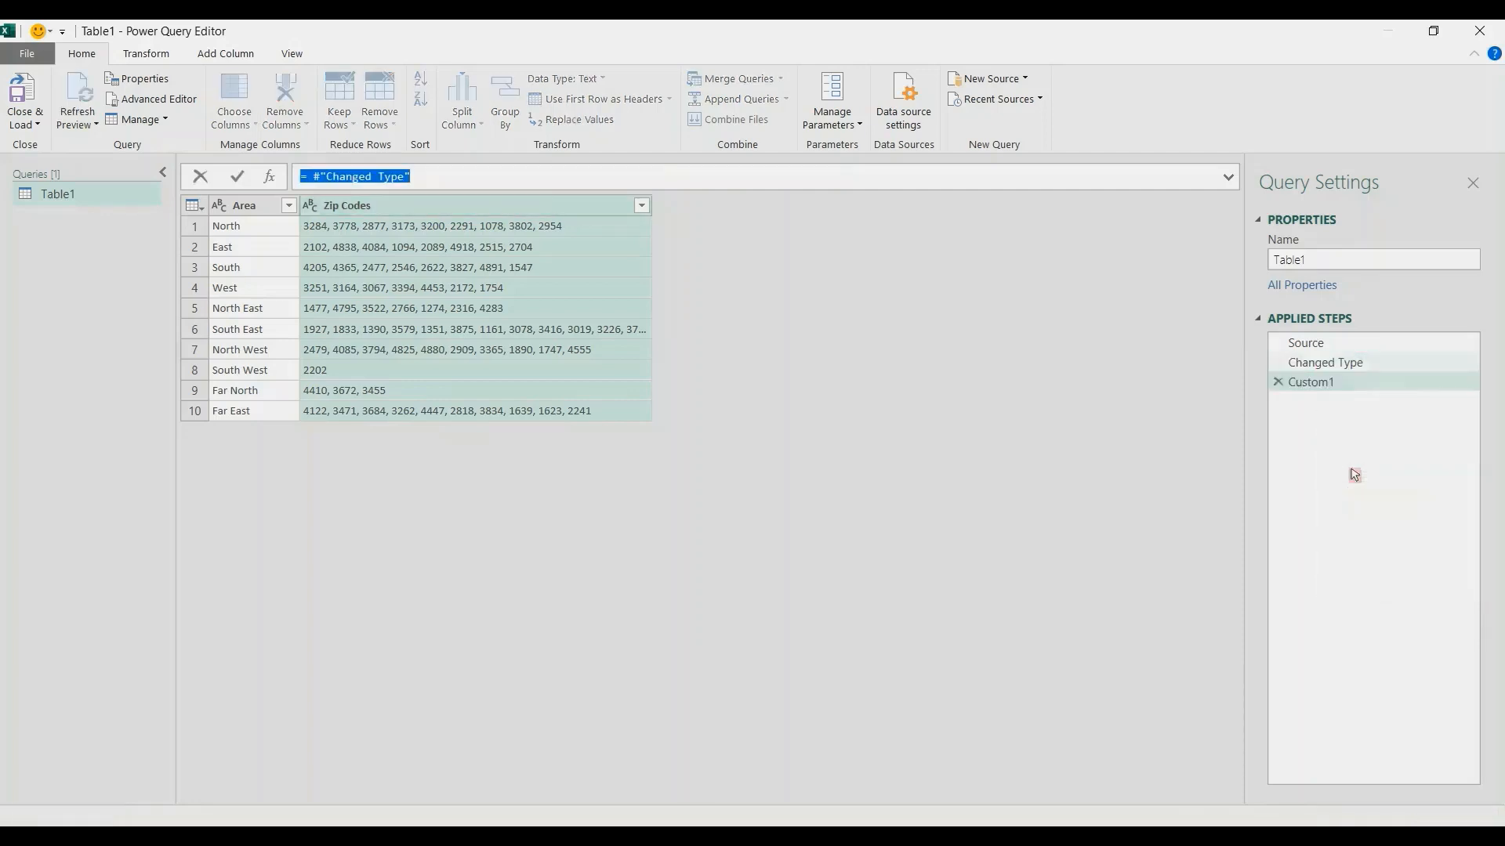
pyautogui.click(316, 177)
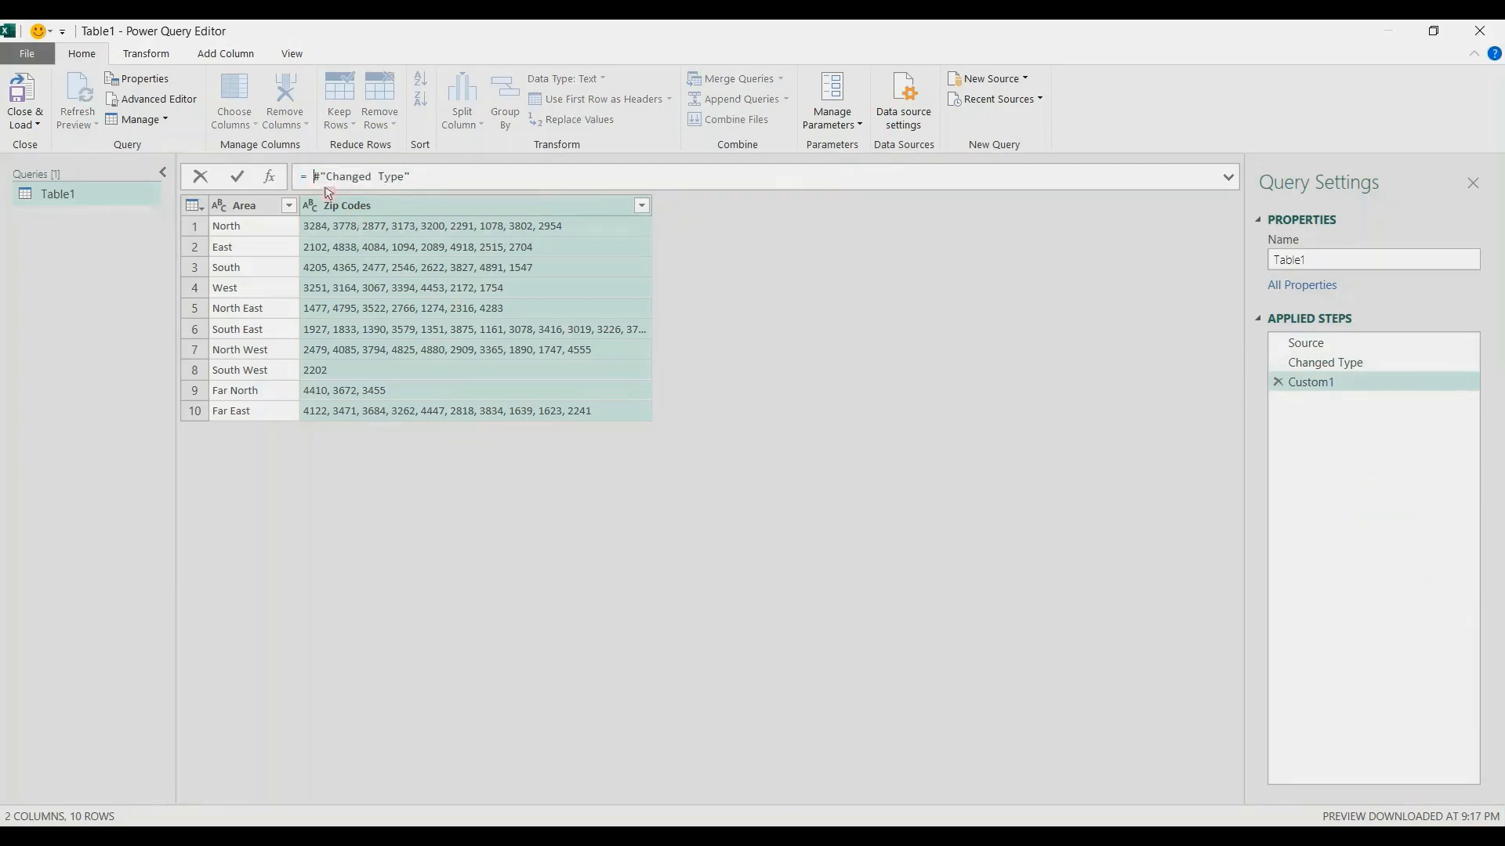
pyautogui.write('Table.Group(')
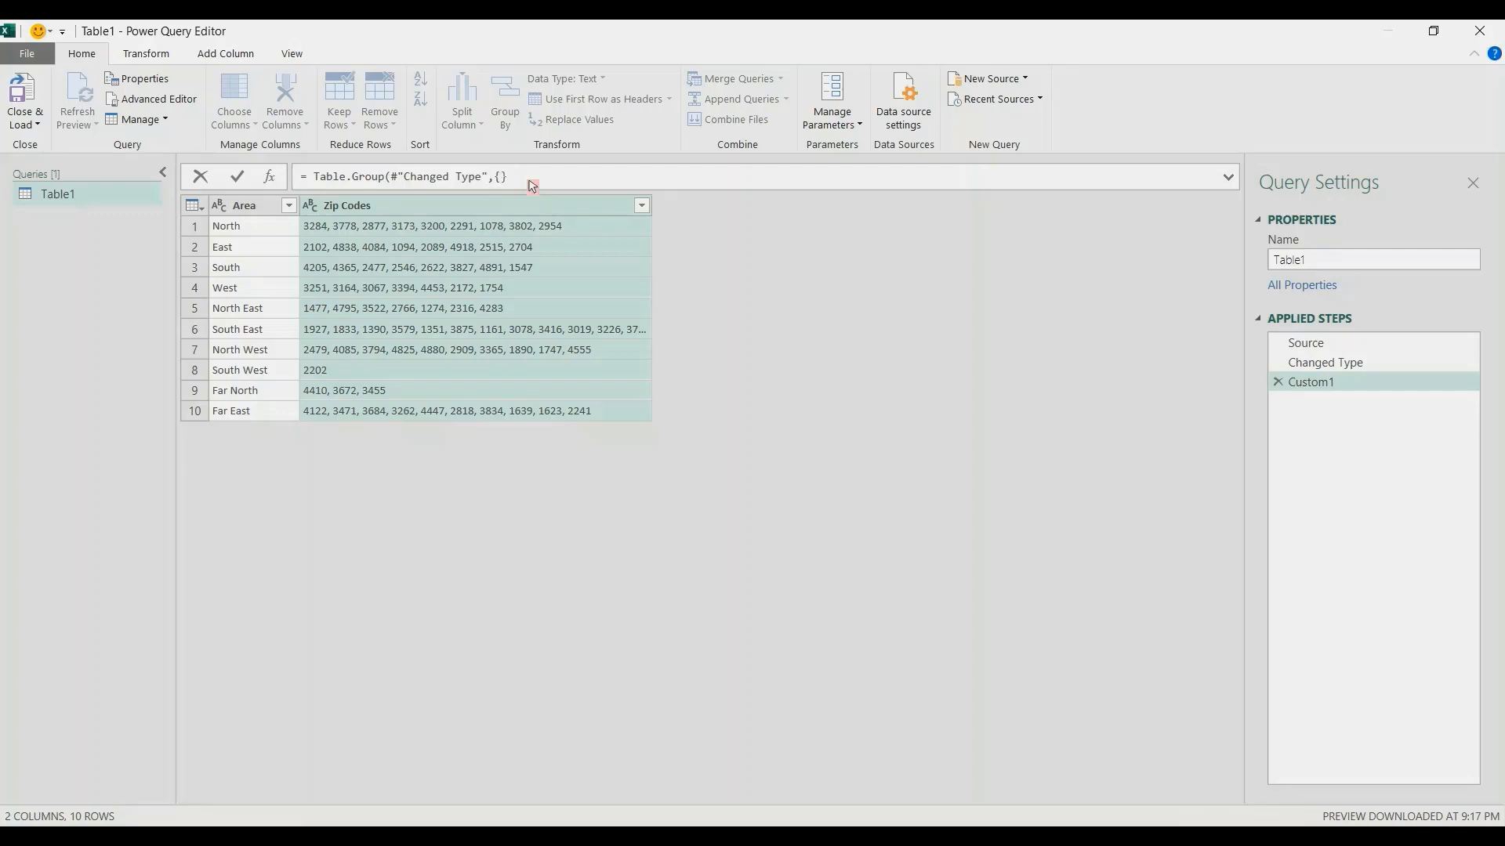
pyautogui.write('Area')
# Step: Complete the Table.Group formula with the aggregation {{"Zip", each Text.Split(_[Zip Codes]{0}, ", ")}}) and apply it
pyautogui.click(584, 181)
pyautogui.write('{}}')
pyautogui.write('Zi')
pyautogui.write('p", each ')
pyautogui.write('Text.Split(_[Zip')
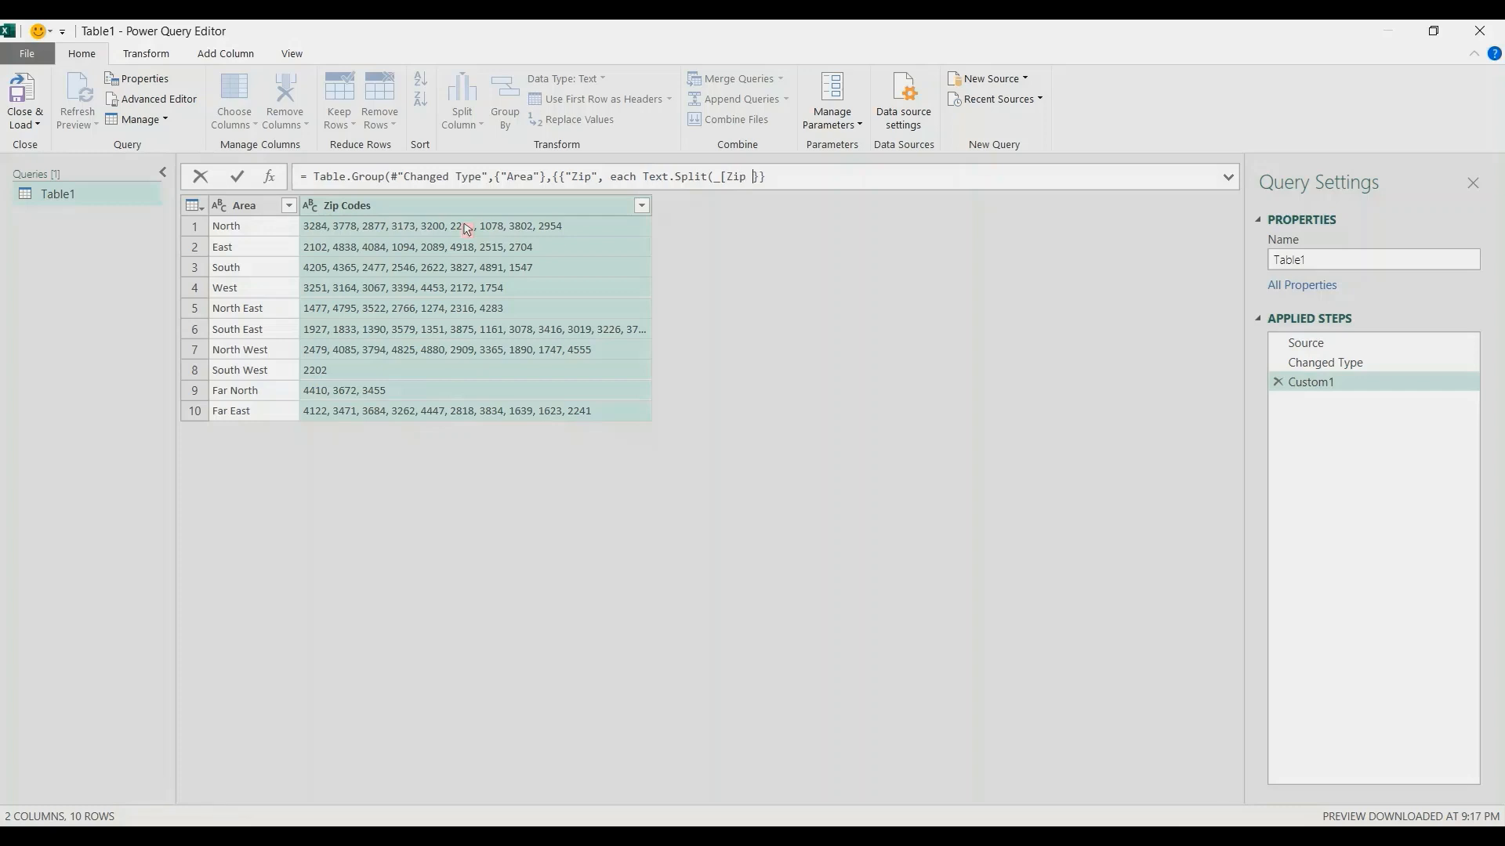
pyautogui.write('Co')
pyautogui.write('"Zip"')
pyautogui.write(', ", "')
pyautogui.press('Return')
# Step: Expand the lists in the Zip column to new rows and set the column's data type to Decimal Number
pyautogui.click(359, 230)
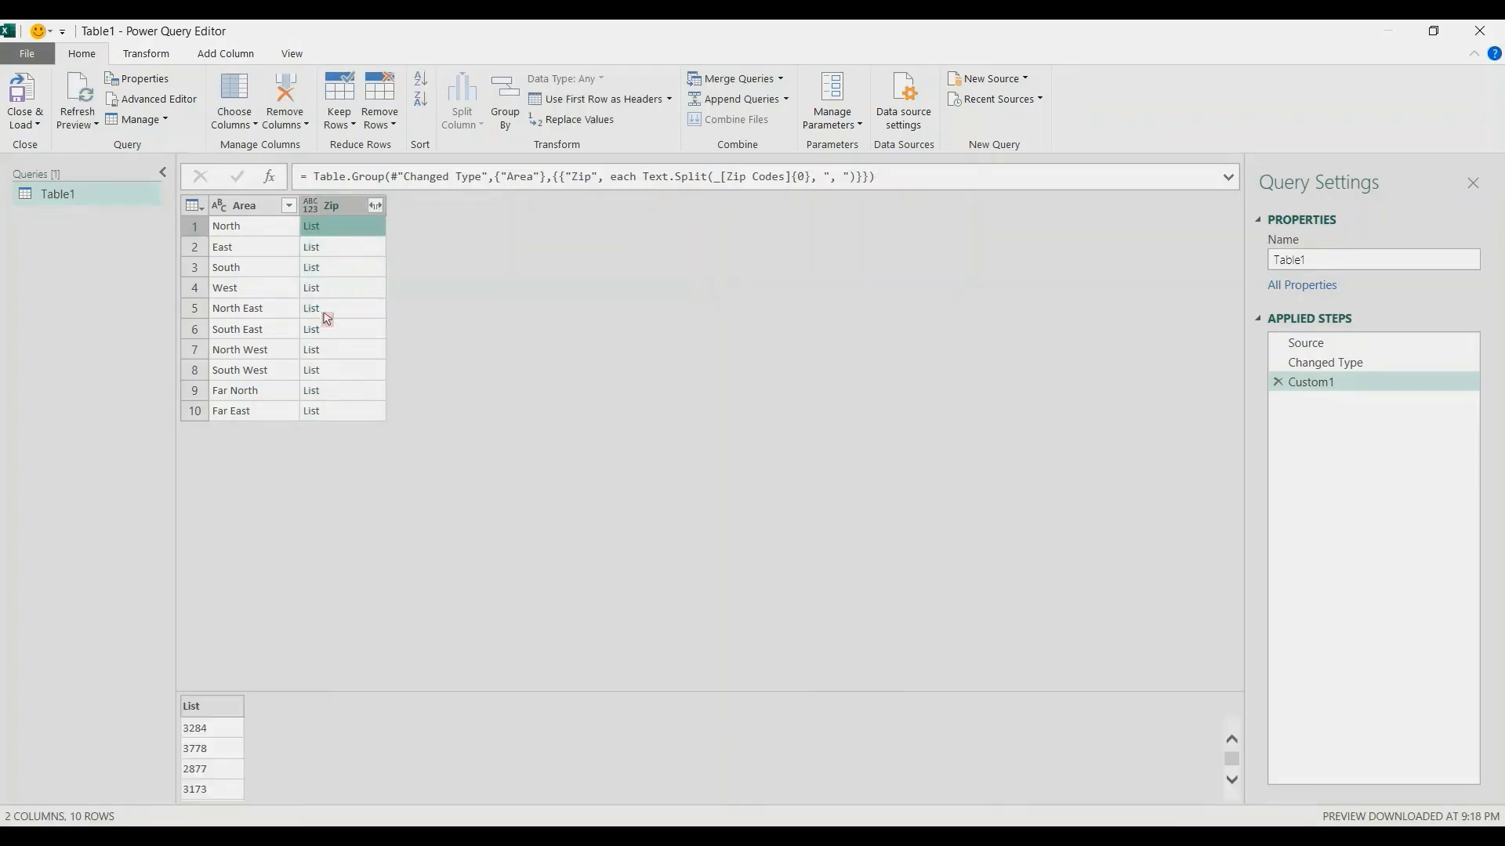
pyautogui.moveTo(345, 693); pyautogui.dragTo(359, 506)
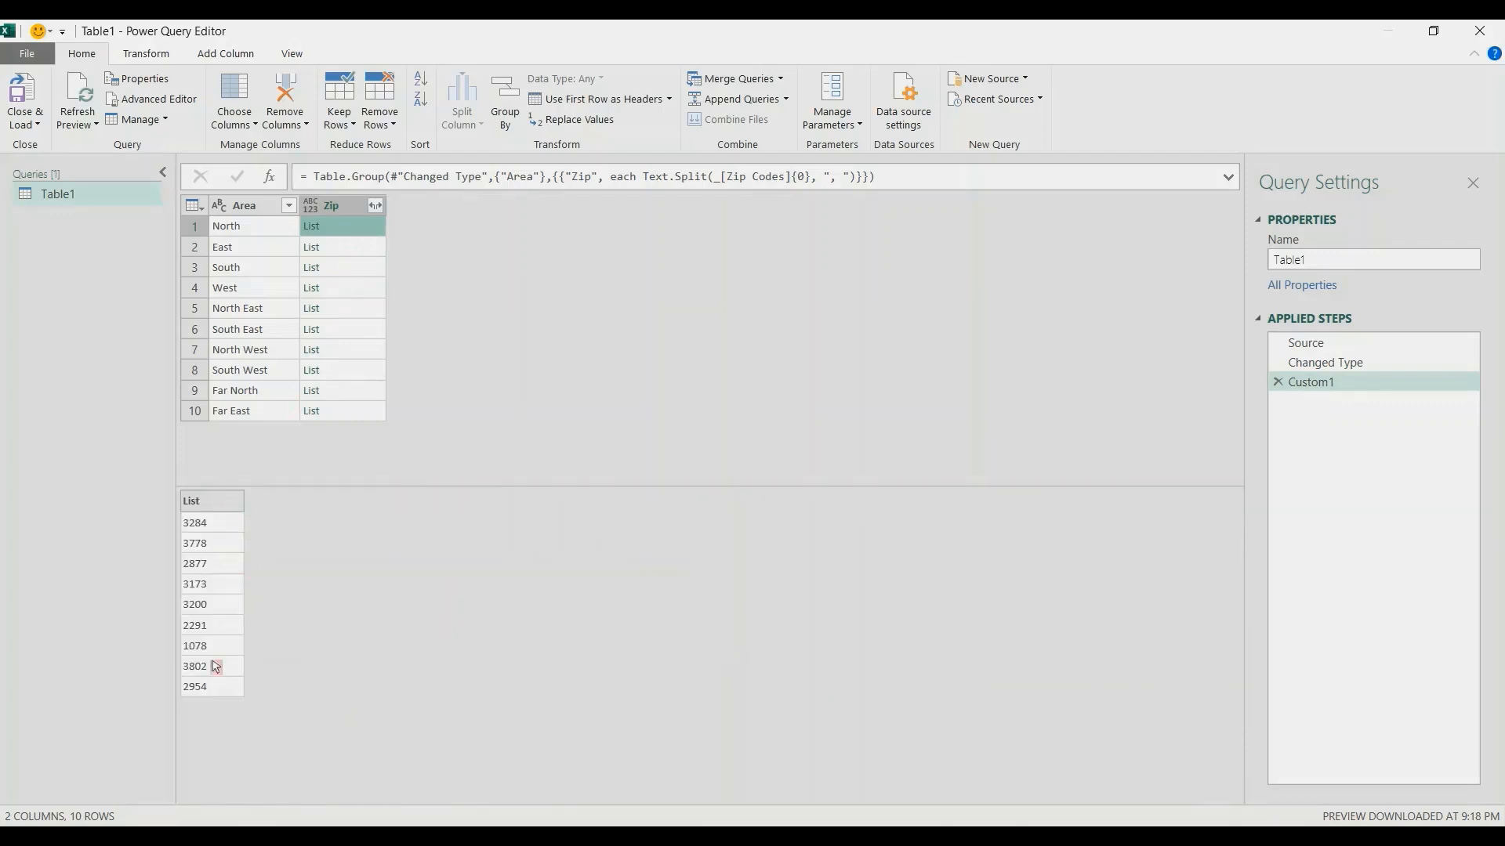
pyautogui.click(376, 205)
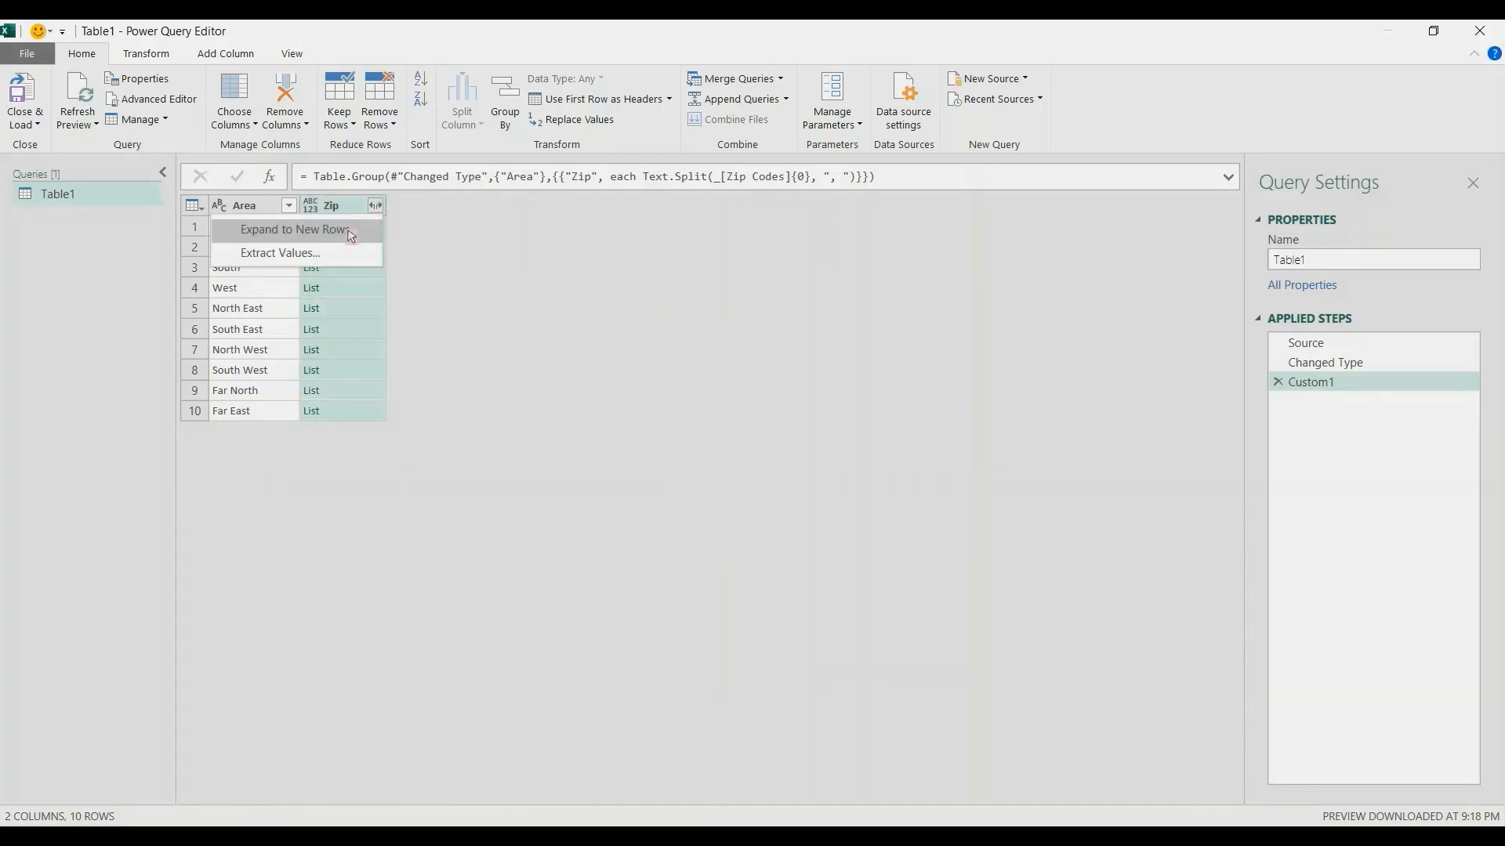
pyautogui.click(350, 232)
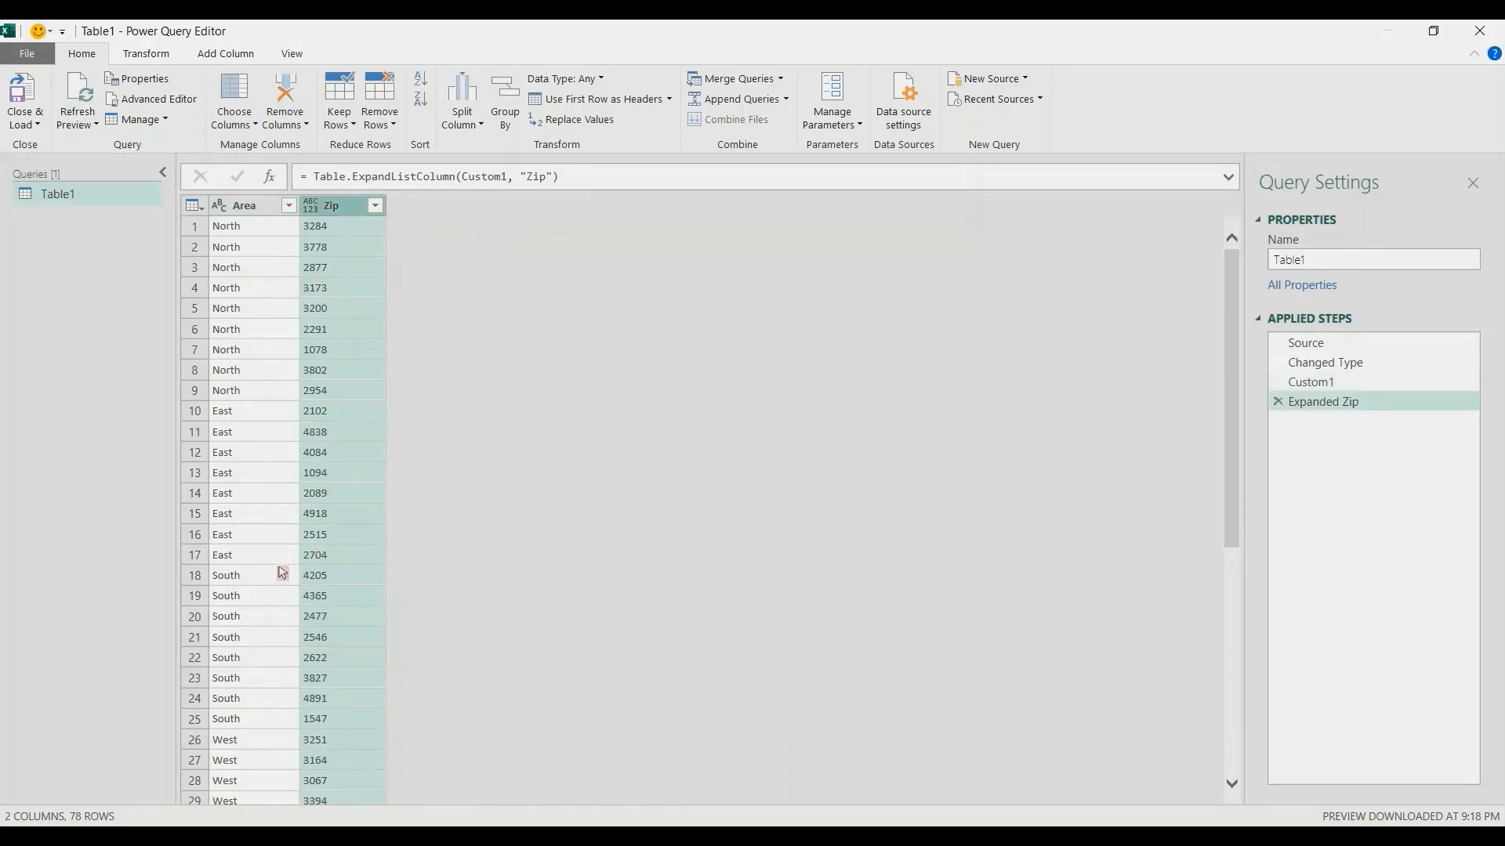
pyautogui.click(311, 205)
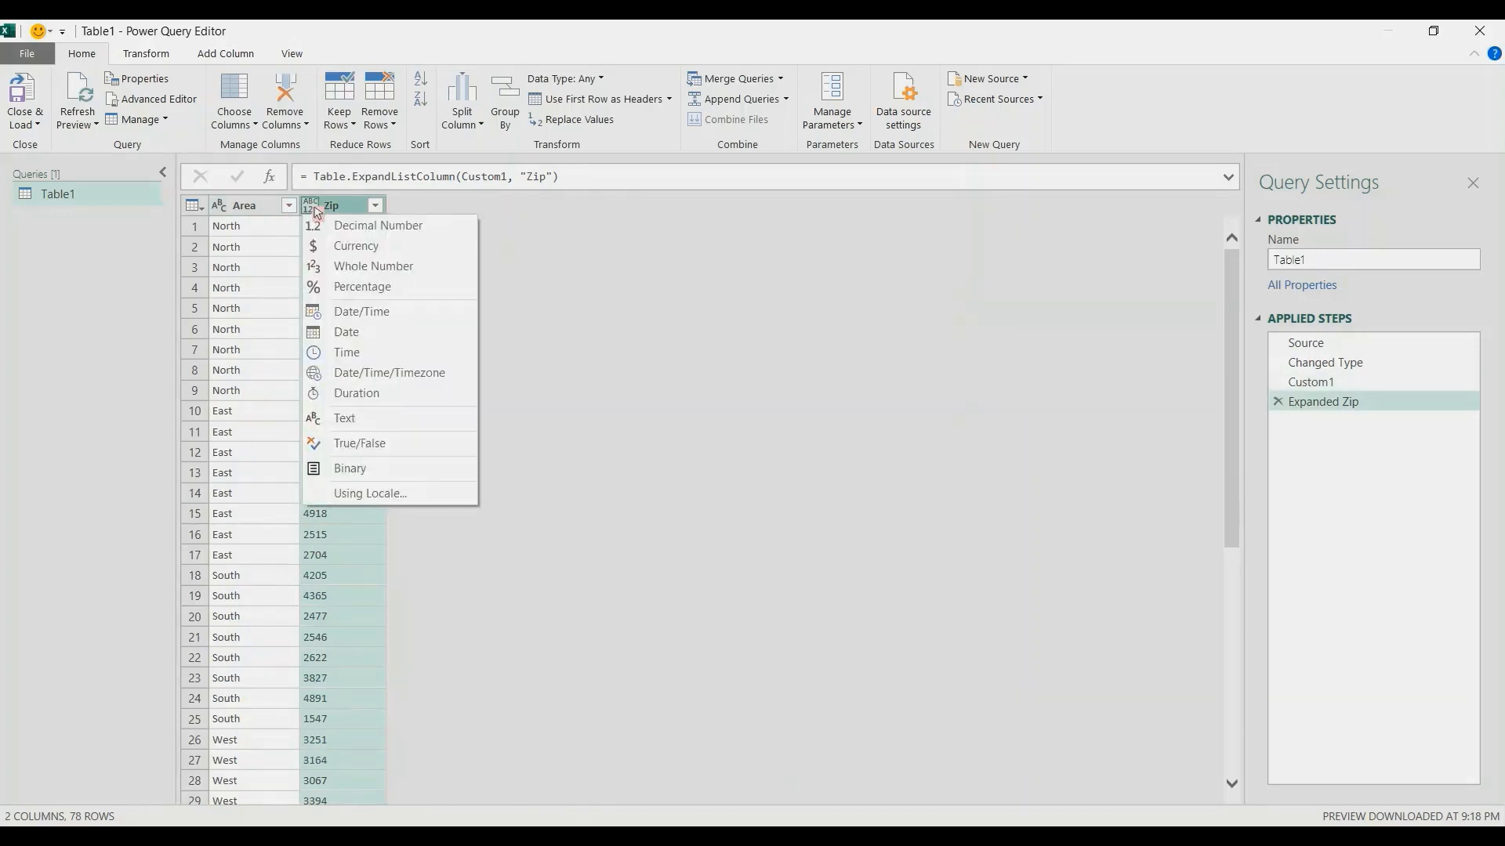
pyautogui.click(336, 232)
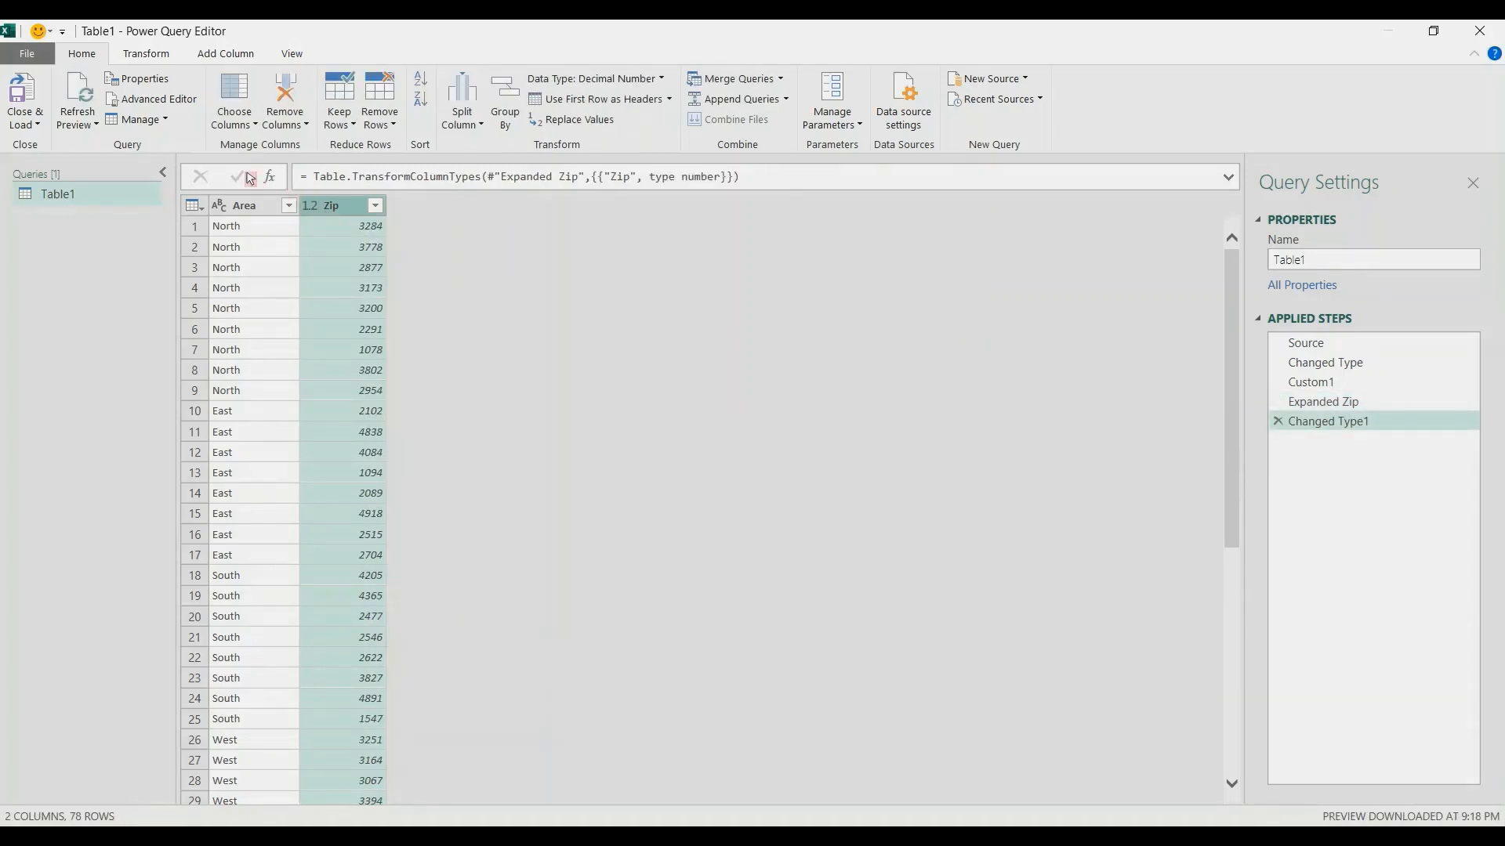
# Step: Close the query and load it as a table into the existing worksheet, starting at cell E1
pyautogui.click(37, 127)
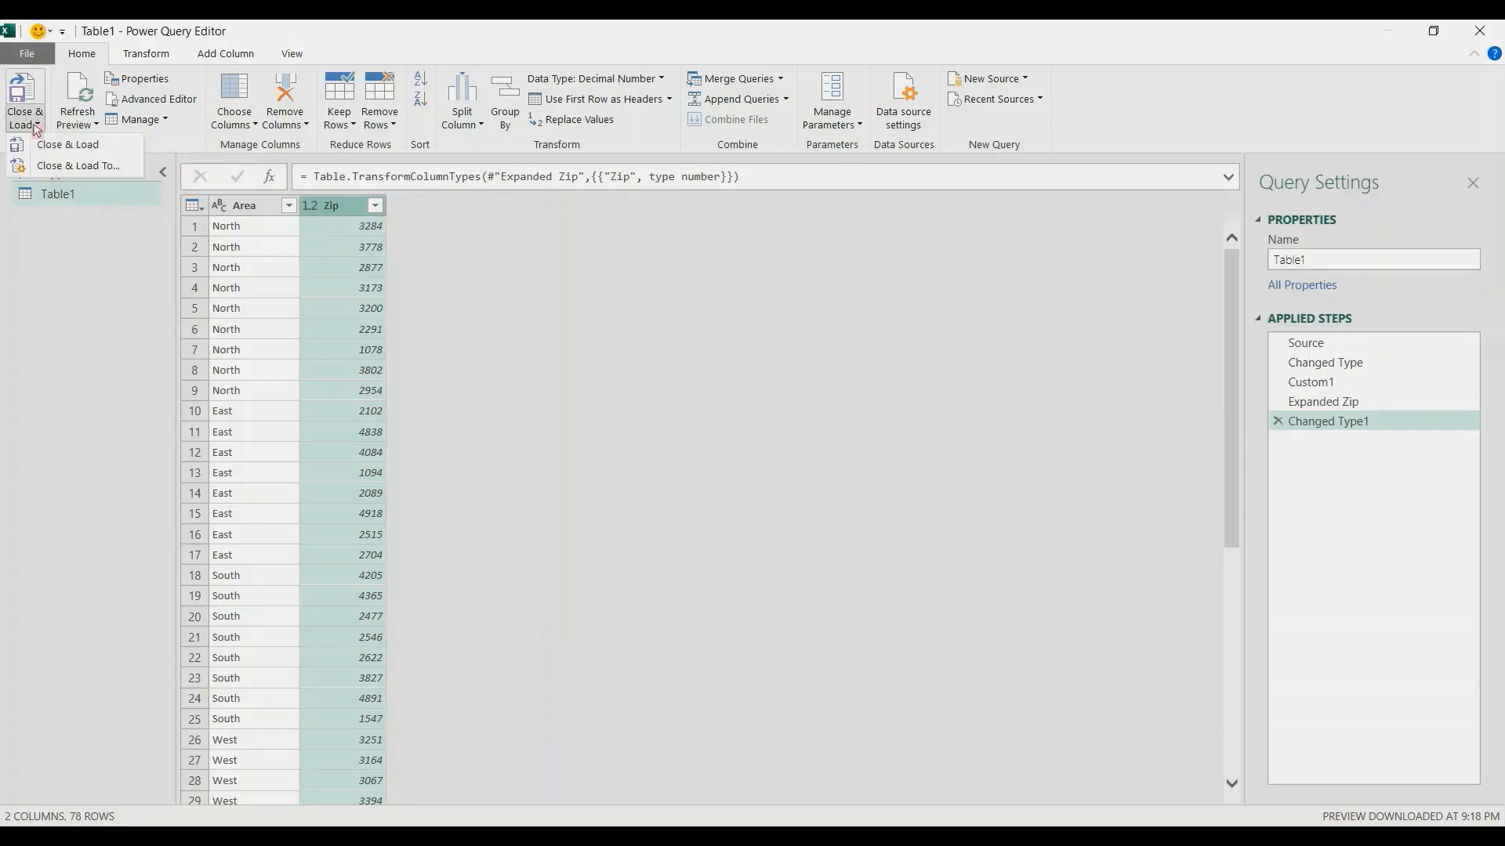
pyautogui.click(55, 167)
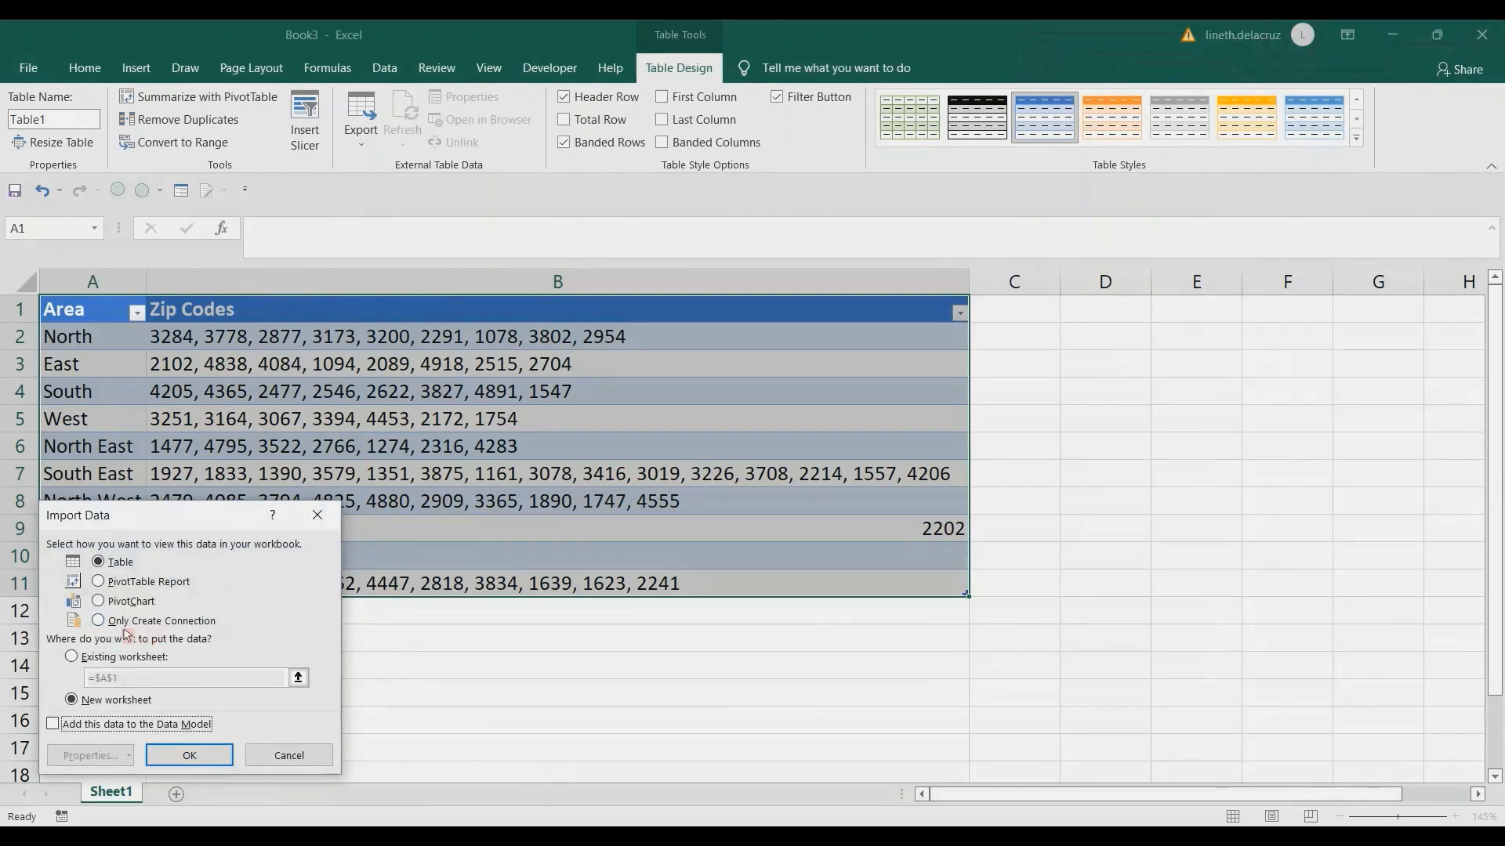
pyautogui.click(72, 657)
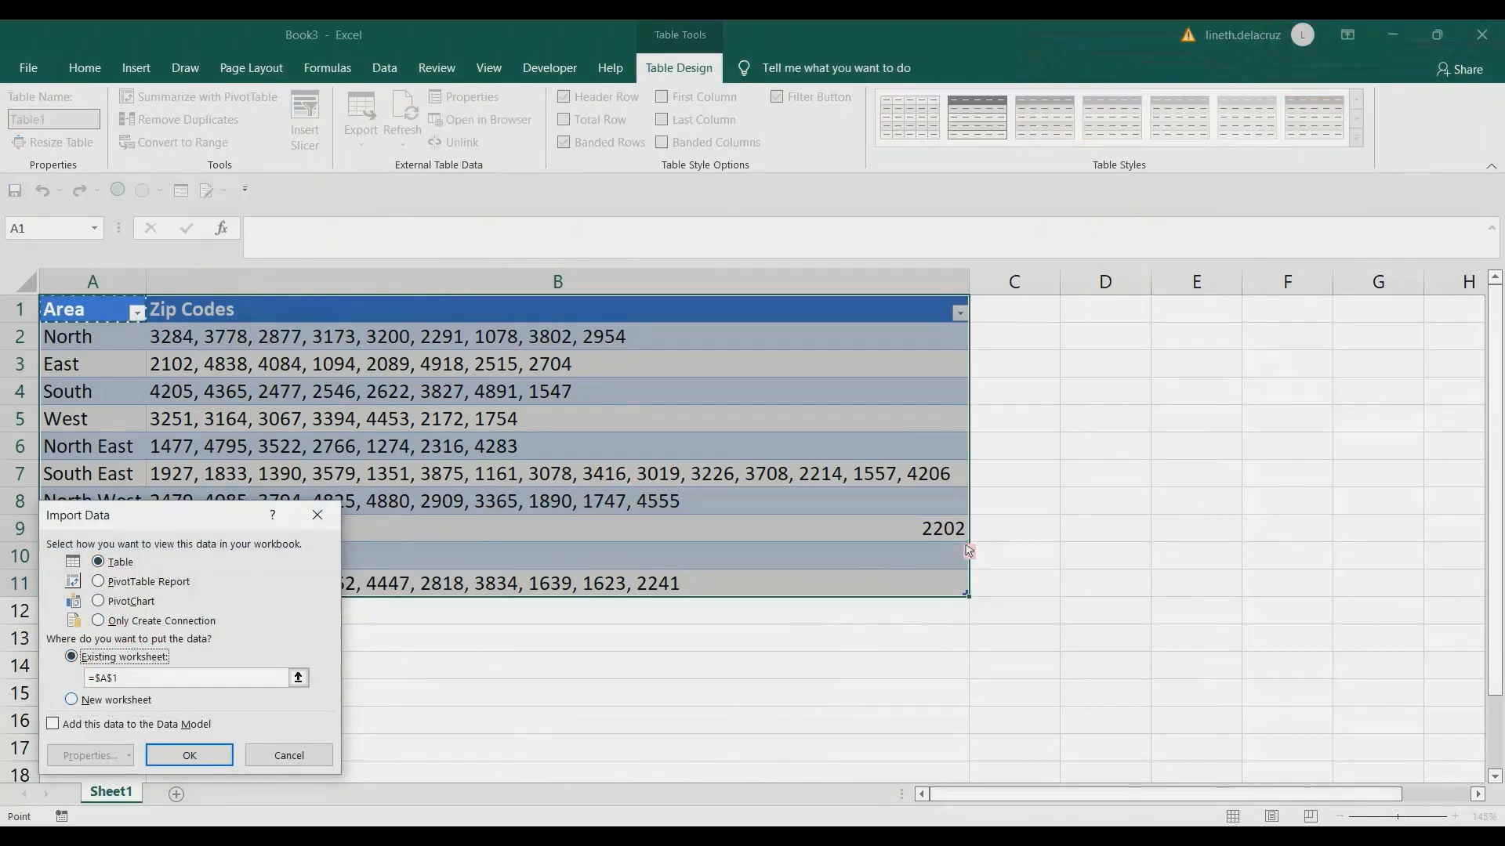
pyautogui.click(1215, 317)
pyautogui.click(194, 753)
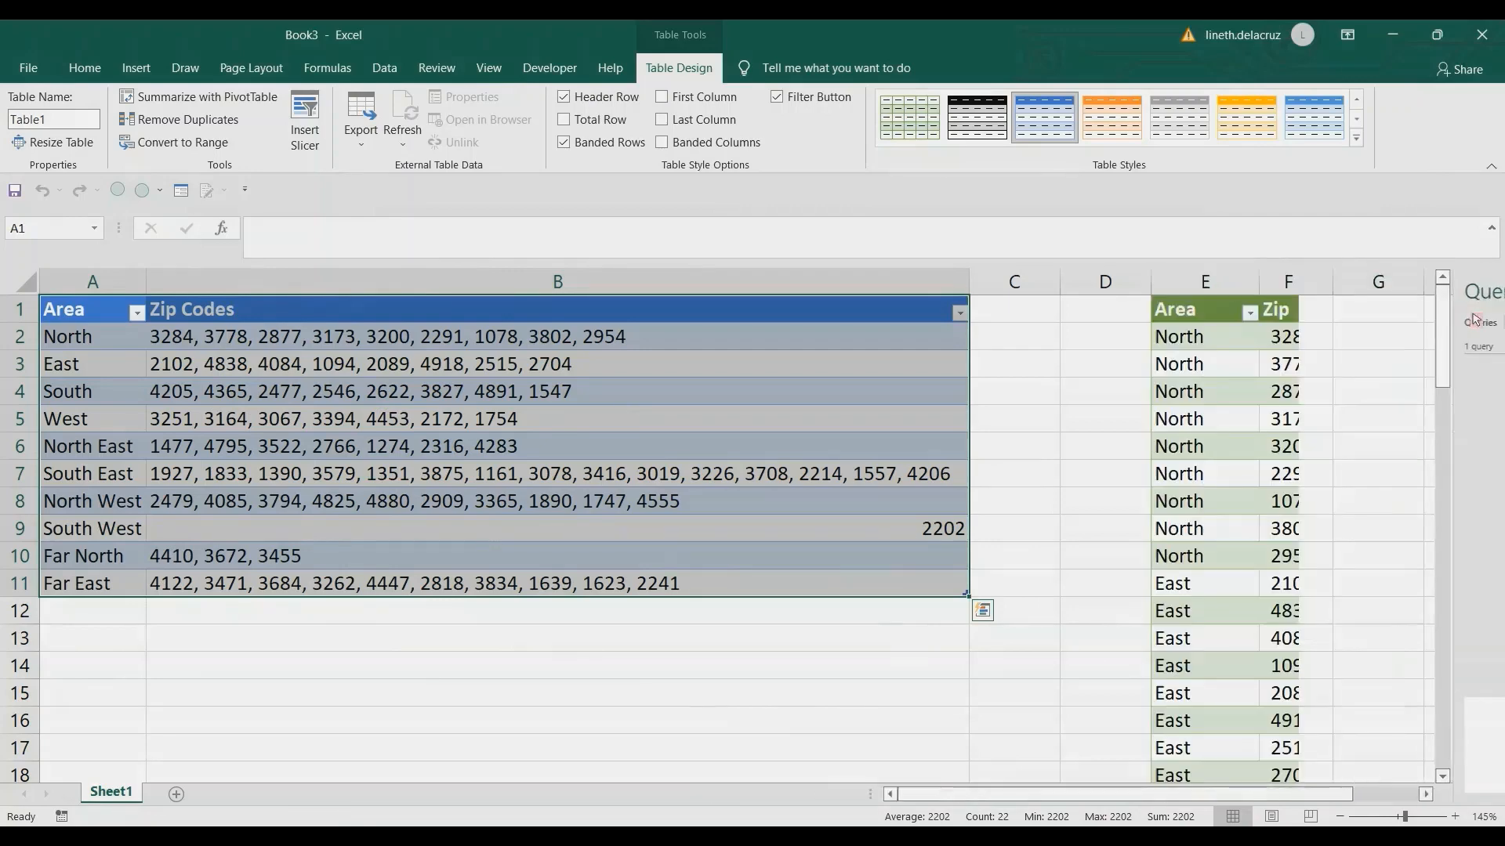
pyautogui.click(1047, 372)
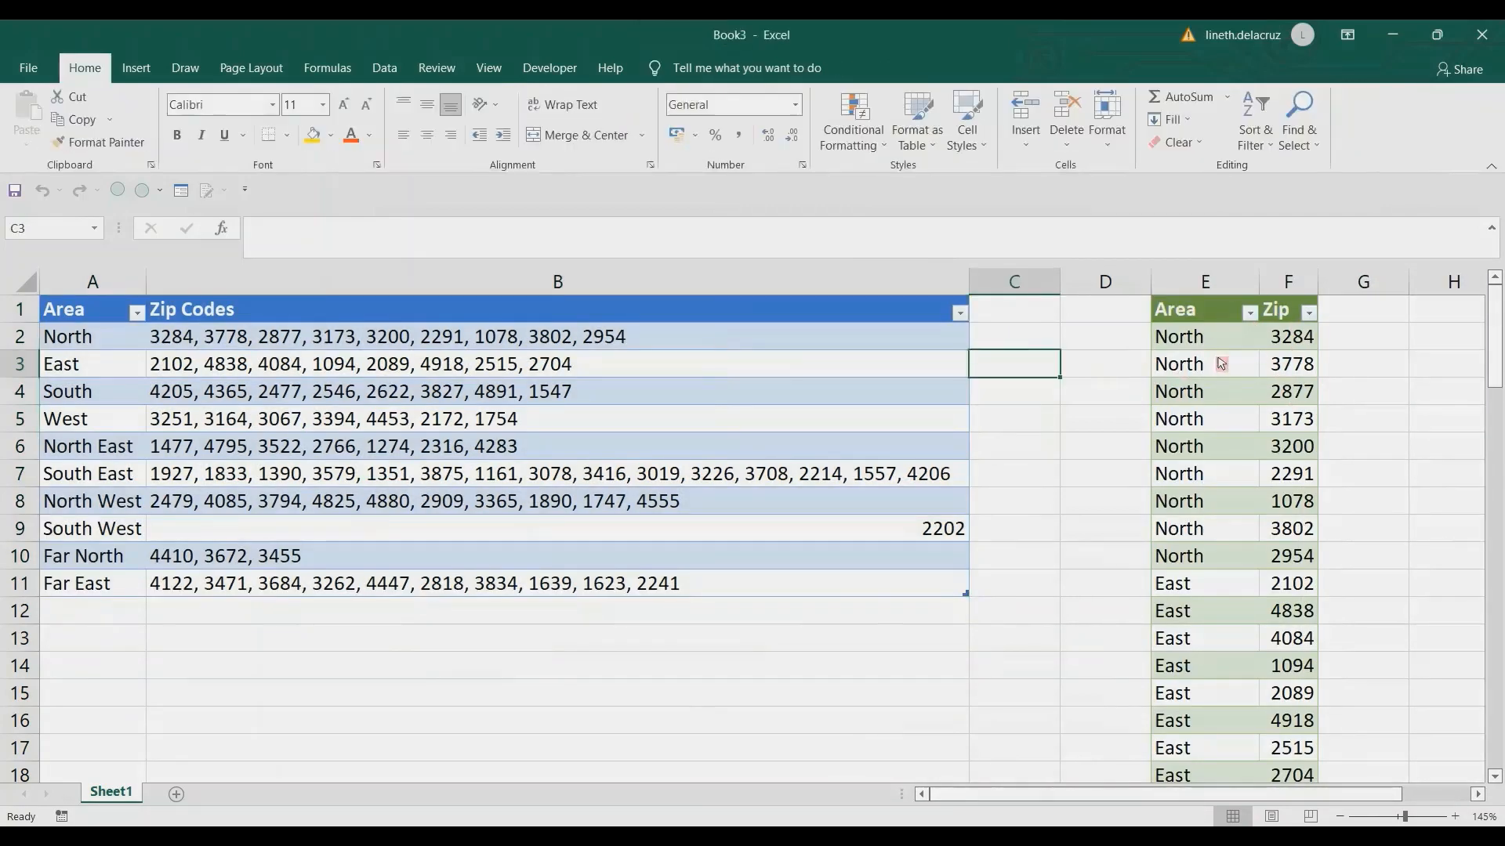
# Step: Append the zip code 3333, preceded by a comma and space, to the Far East entry in cell B11
pyautogui.click(528, 594)
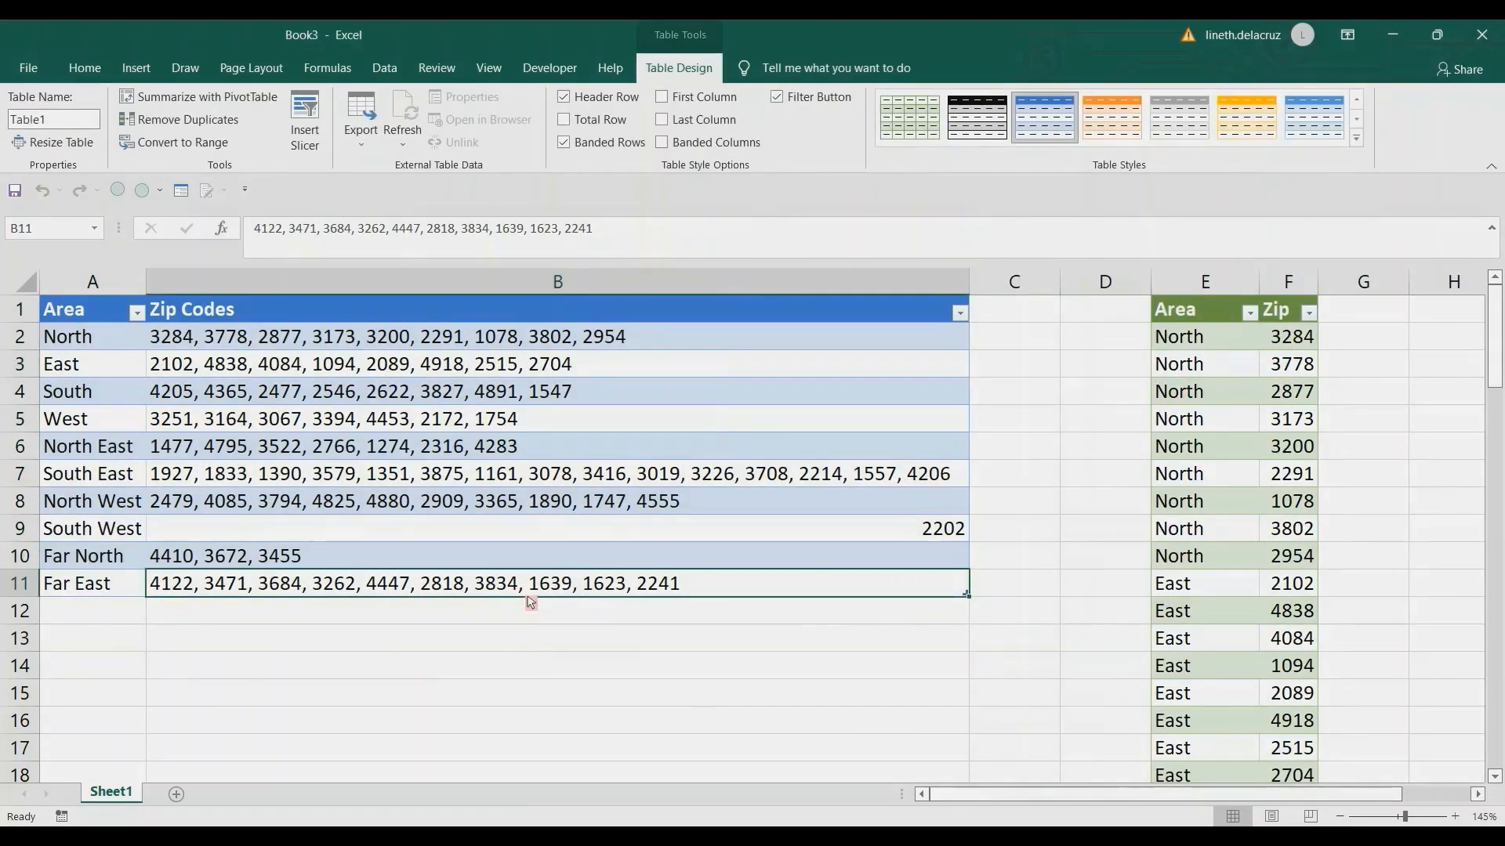
pyautogui.press('F2')
pyautogui.write(', ')
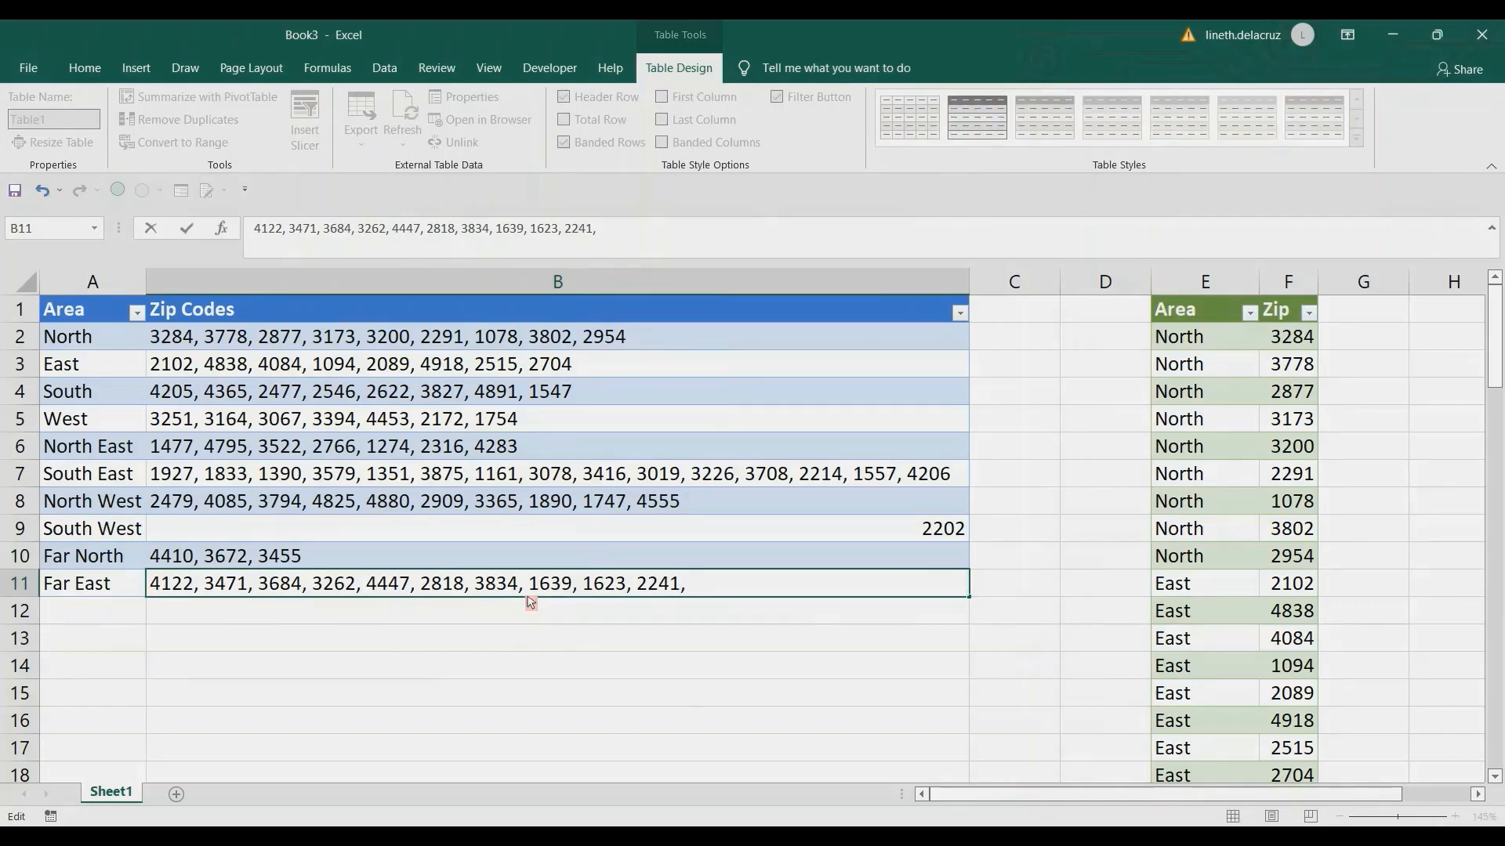
pyautogui.write('3333')
pyautogui.press('Return')
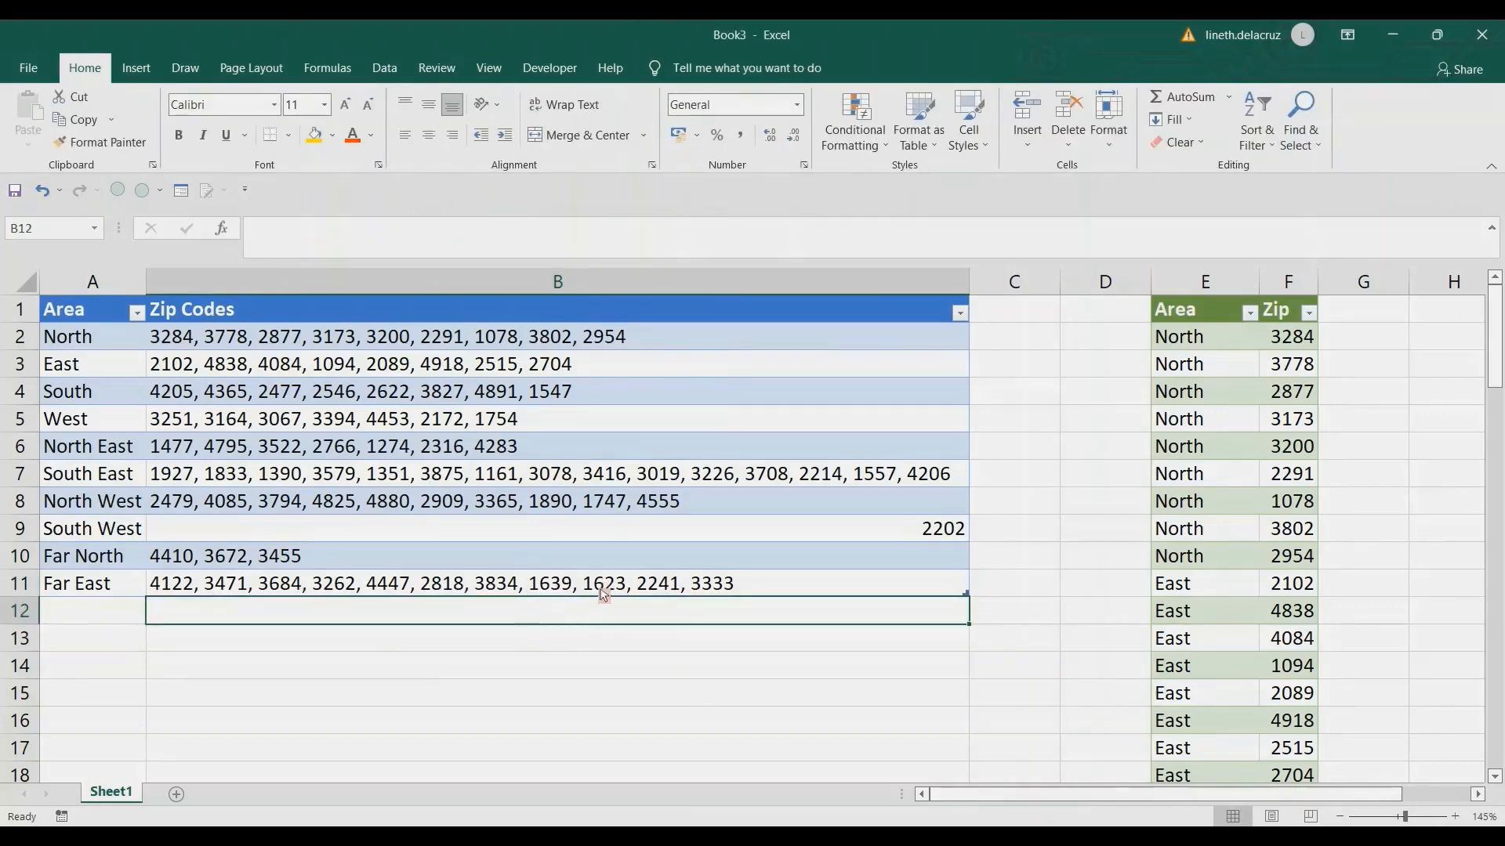
# Step: Refresh all queries and check the last rows of the loaded table for the added Far East zip code
pyautogui.click(384, 67)
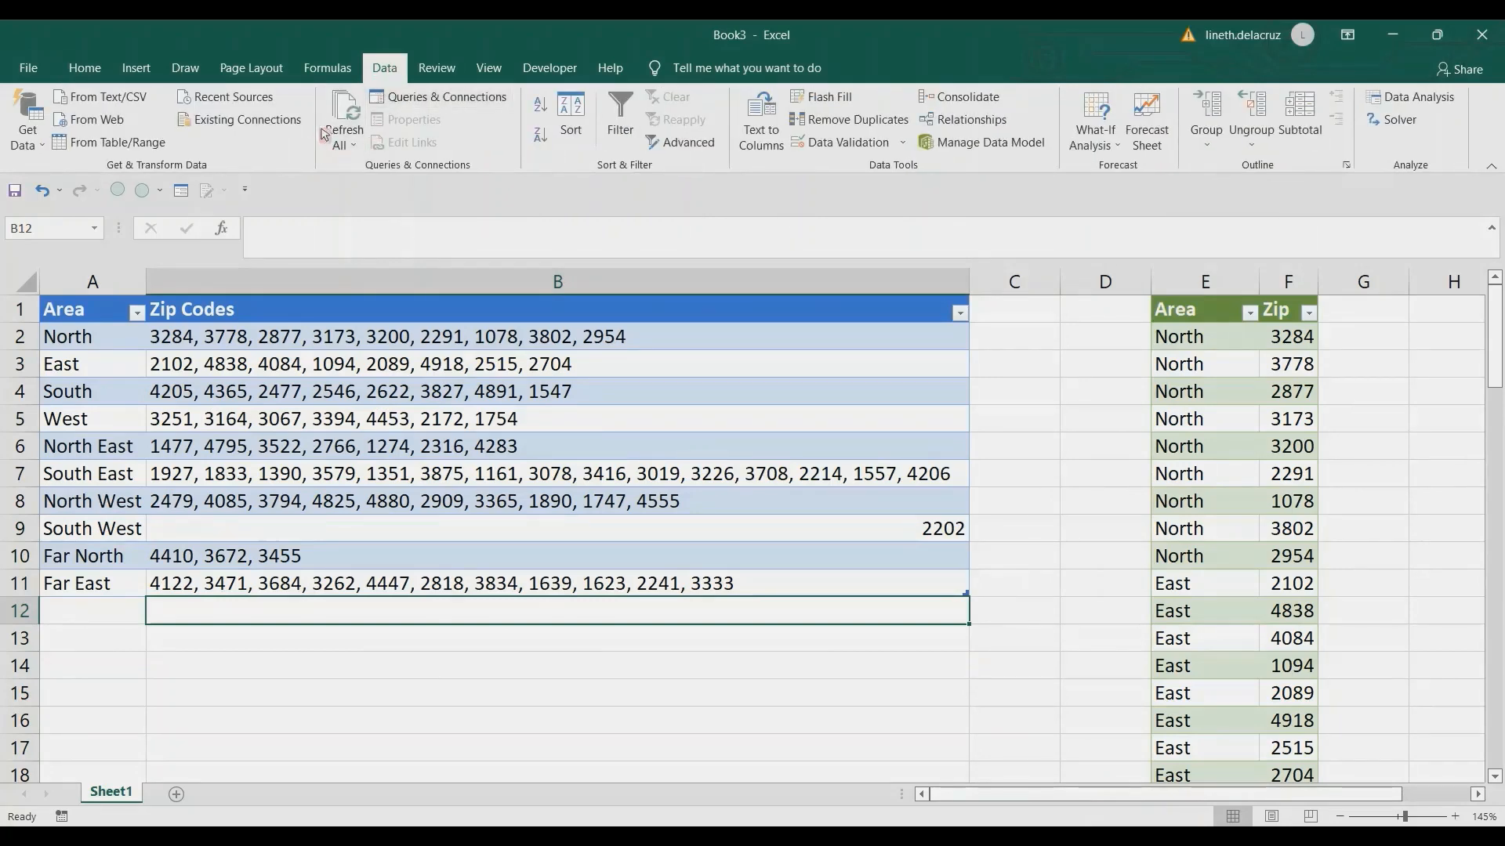
pyautogui.click(323, 132)
pyautogui.click(1271, 646)
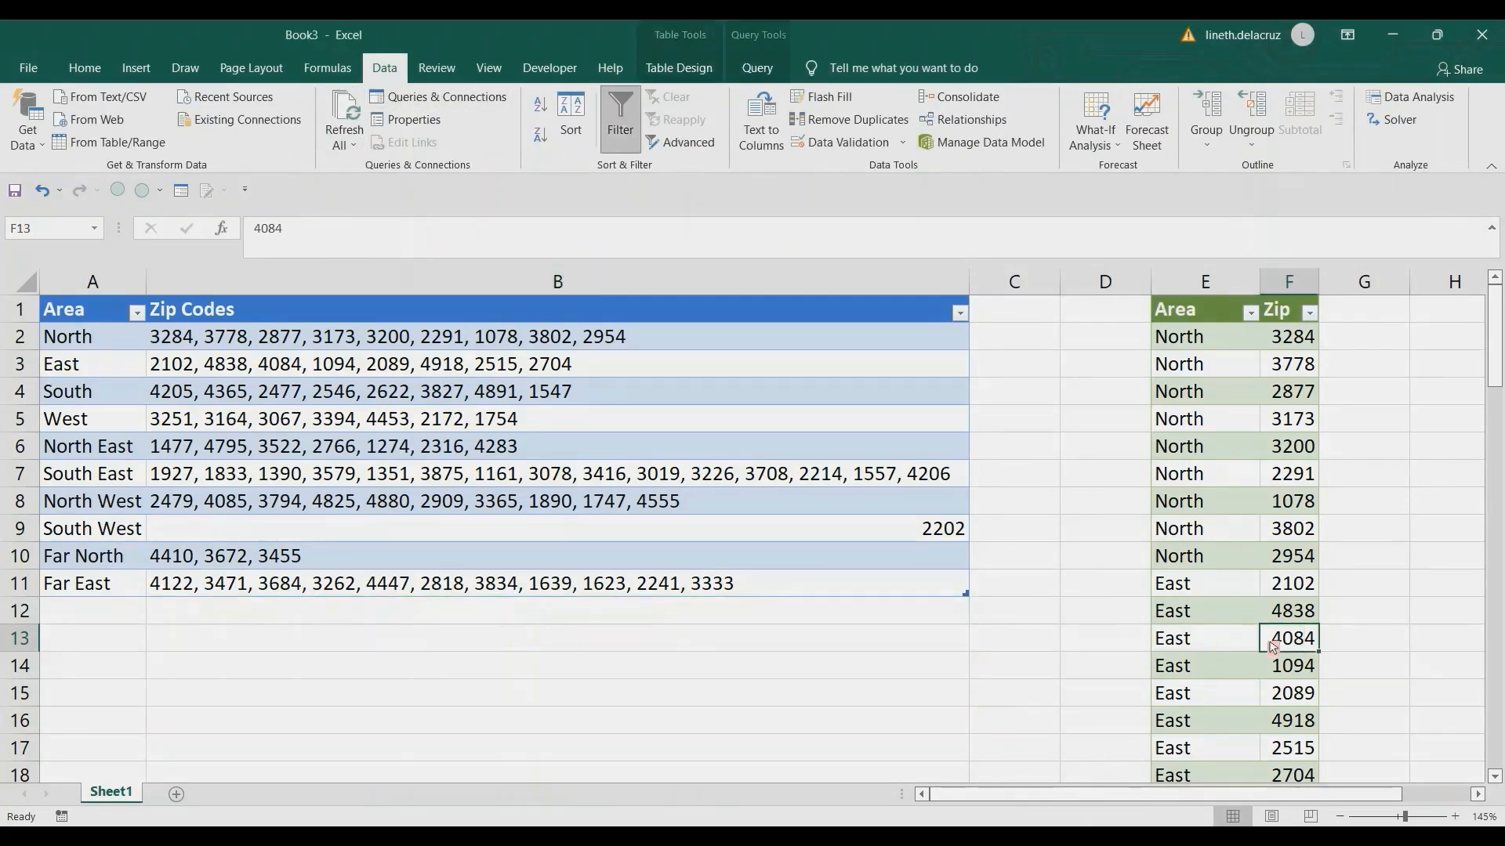
pyautogui.hotkey('ctrl', 'Down')
pyautogui.scroll(-1, 1333, 670)
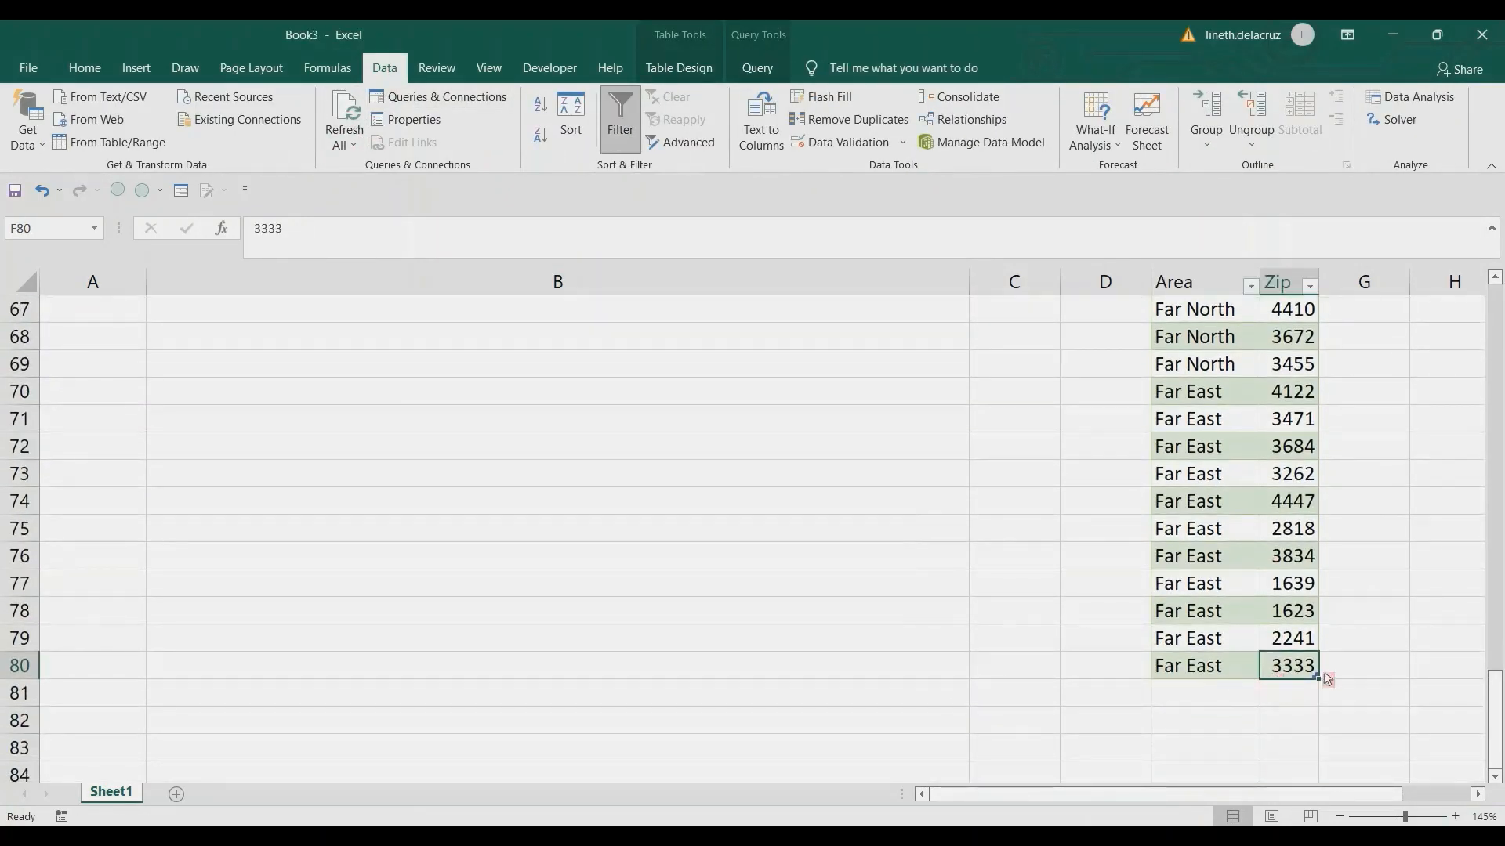
# Step: Remove the last three zip codes, 1623, 2241 and 3333, from the Far East entry in cell B11, leaving 1639 as the final one
pyautogui.moveTo(1495, 725); pyautogui.dragTo(1494, 185)
pyautogui.click(431, 589)
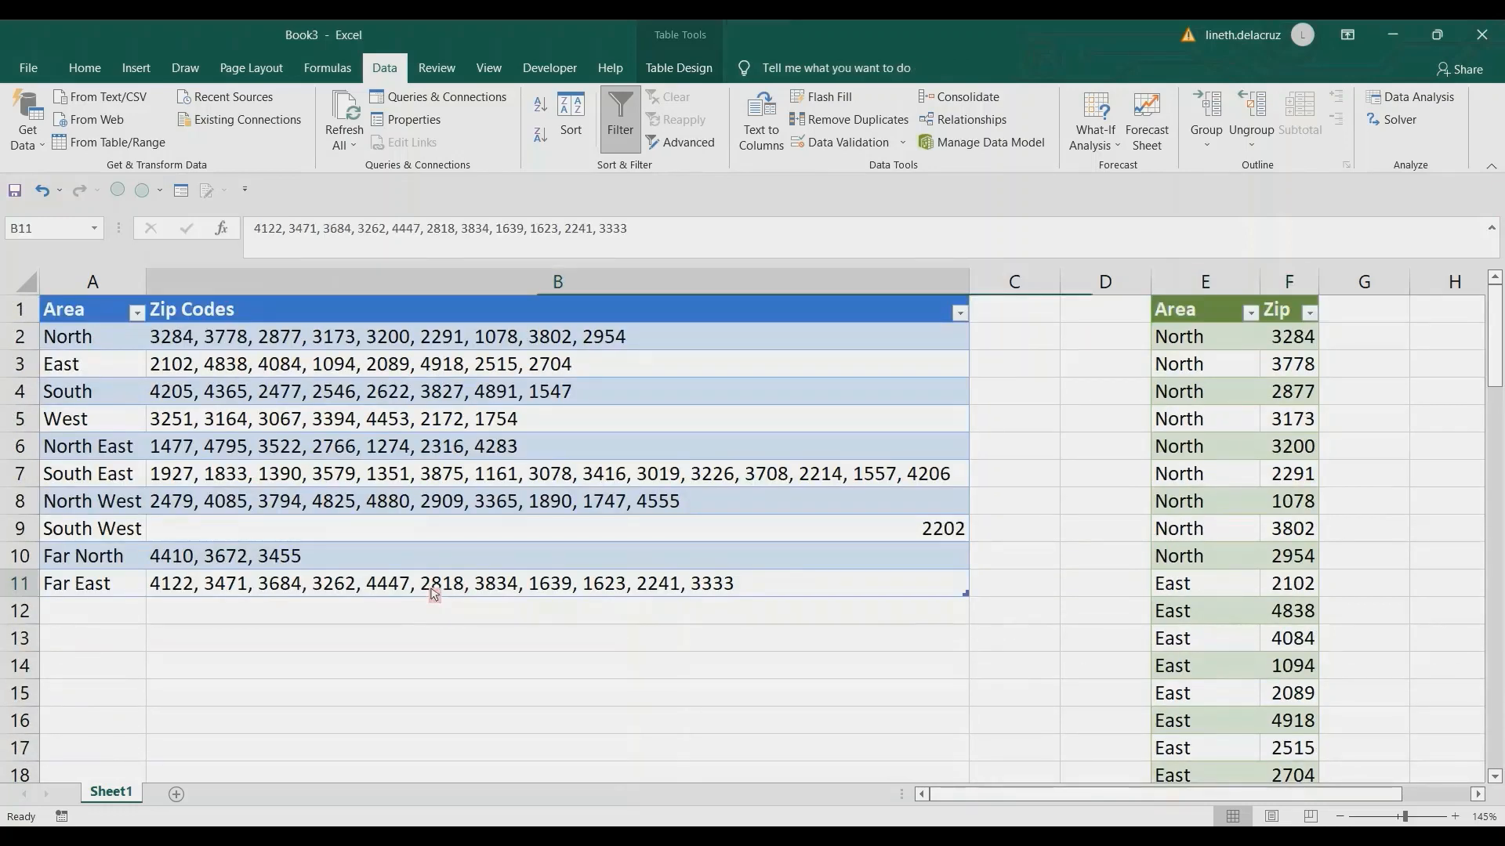
pyautogui.press('F2')
pyautogui.press('BackSpace')
pyautogui.press('BackSpace')
pyautogui.press('BackSpace')
pyautogui.press('BackSpace')
pyautogui.press('BackSpace')
pyautogui.press('BackSpace')
pyautogui.press('BackSpace')
pyautogui.press('BackSpace')
pyautogui.press('BackSpace')
pyautogui.press('BackSpace')
pyautogui.press('BackSpace')
pyautogui.press('BackSpace')
pyautogui.press('BackSpace')
pyautogui.press('BackSpace')
pyautogui.press('BackSpace')
pyautogui.press('BackSpace')
pyautogui.press('BackSpace')
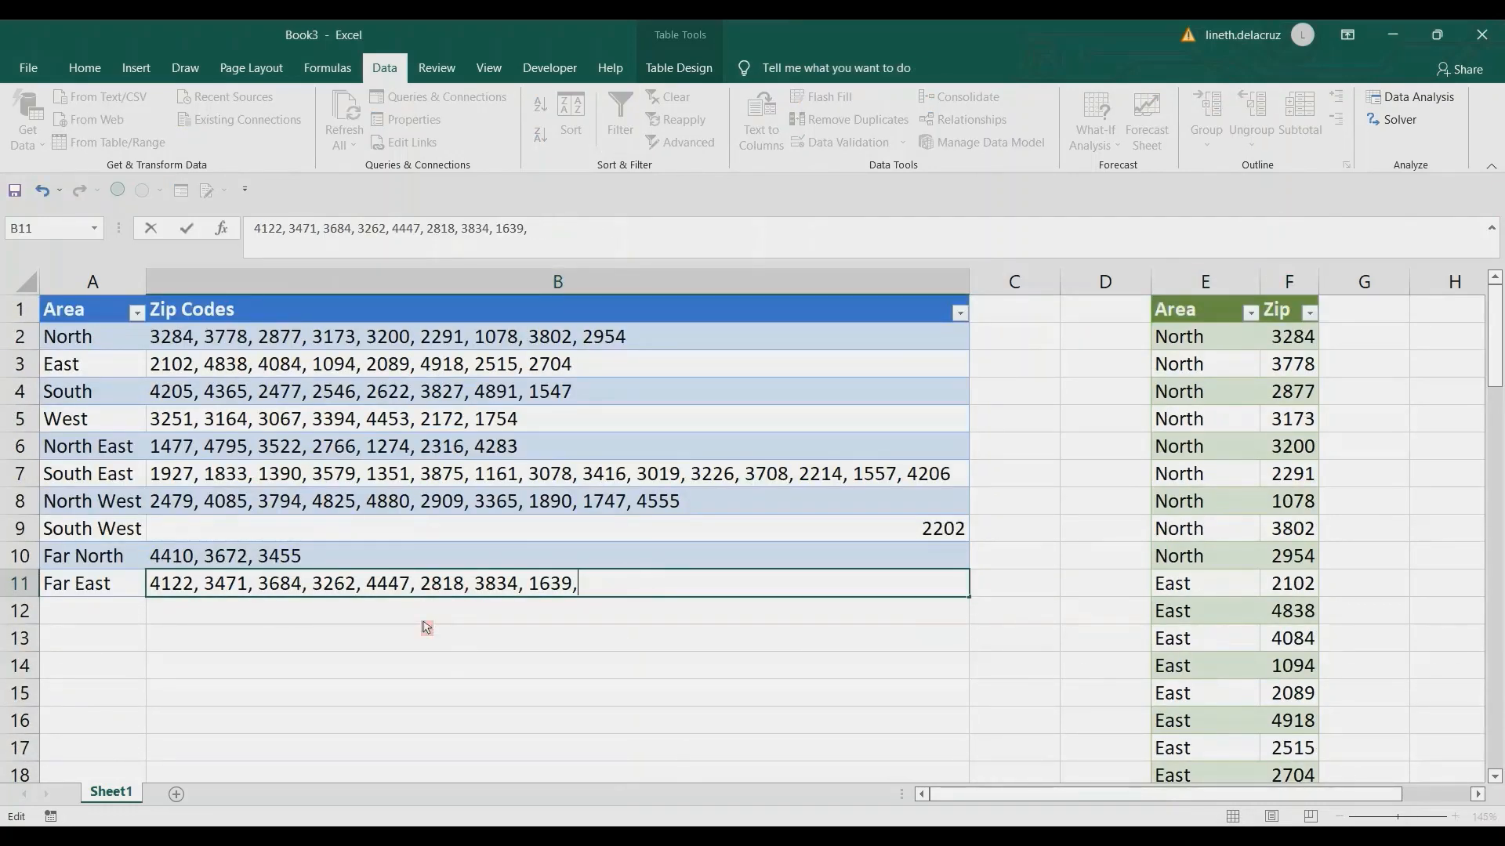
pyautogui.press('BackSpace')
pyautogui.press('Return')
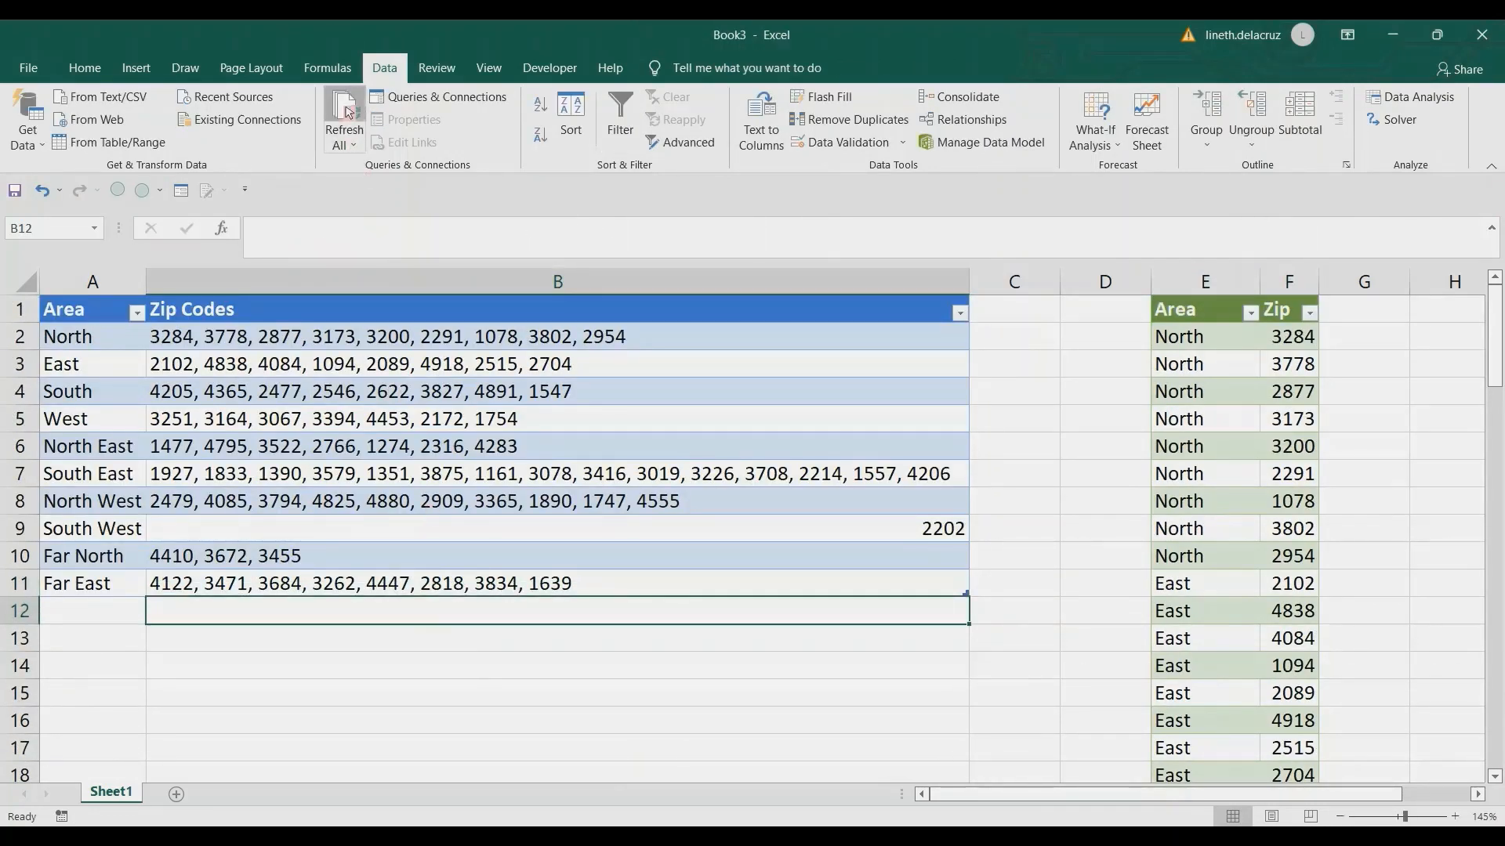
# Step: Refresh all queries and check the end of the loaded table against the shortened Far East zip code list
pyautogui.click(527, 589)
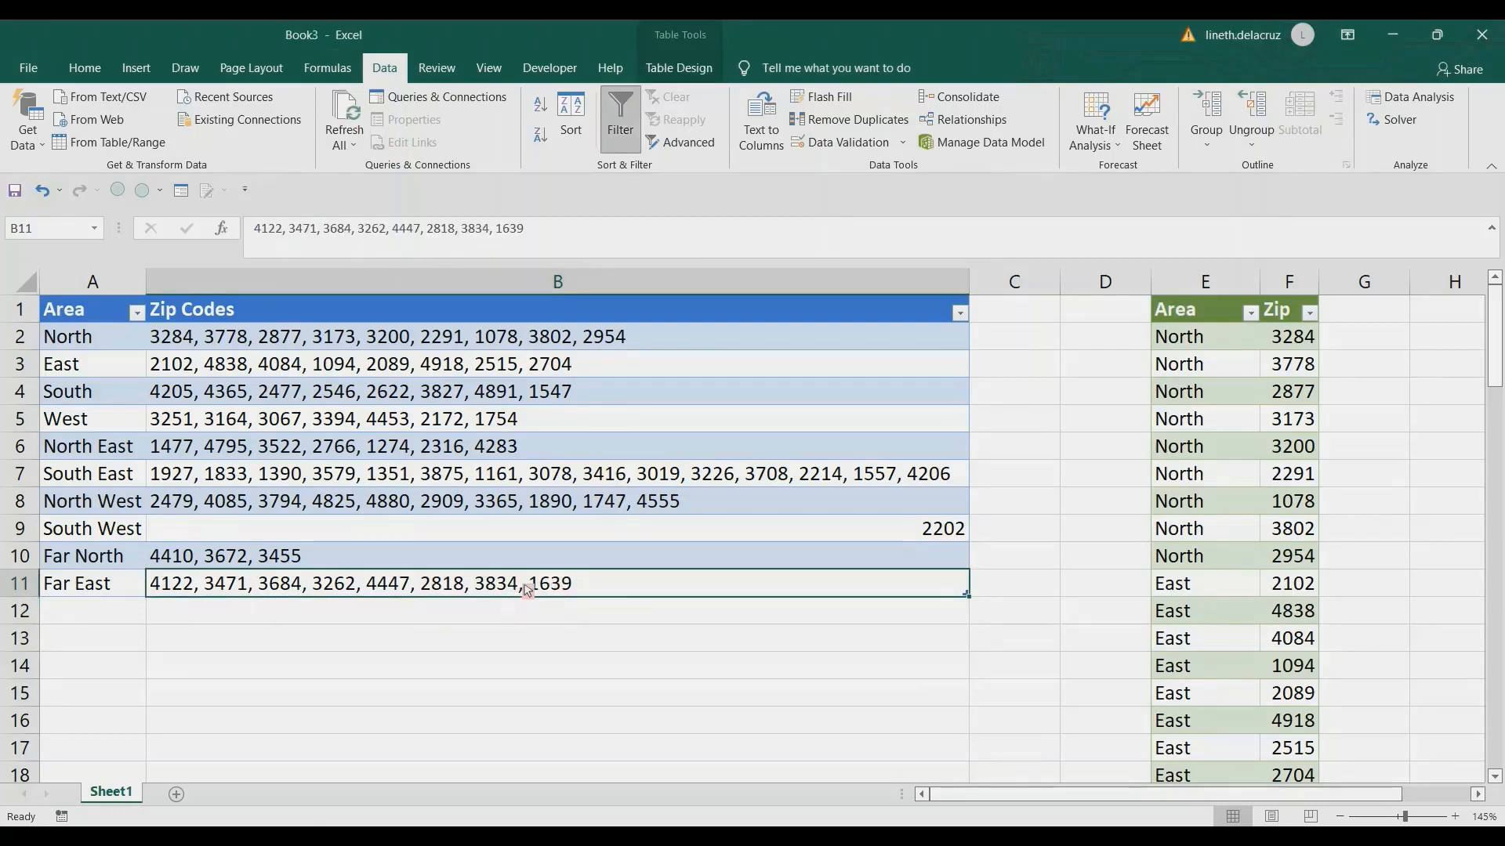
pyautogui.click(1279, 616)
pyautogui.hotkey('ctrl', 'Down')
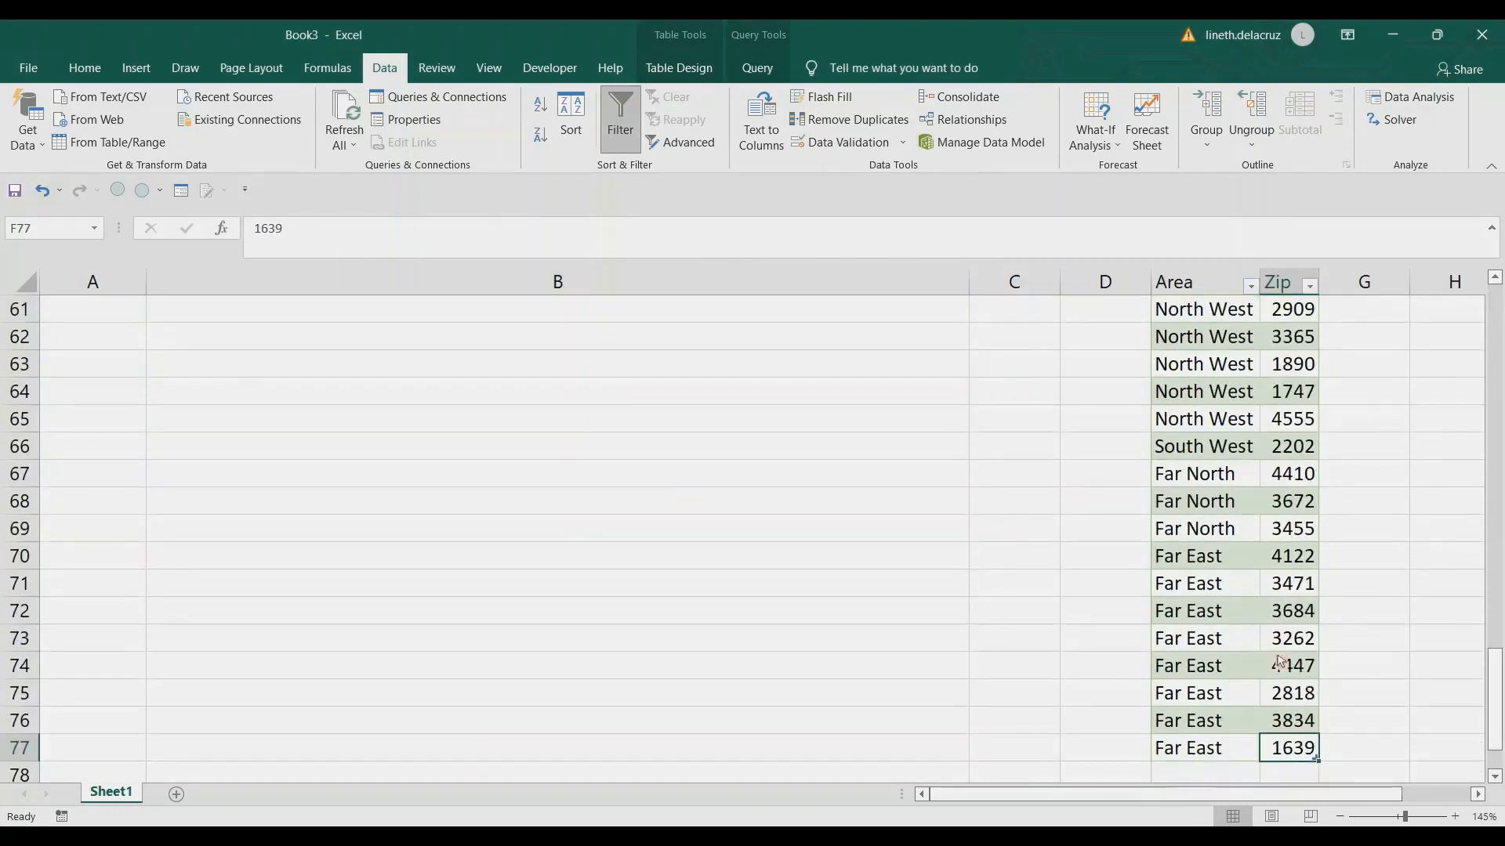
pyautogui.moveTo(1496, 683); pyautogui.dragTo(1488, 236)
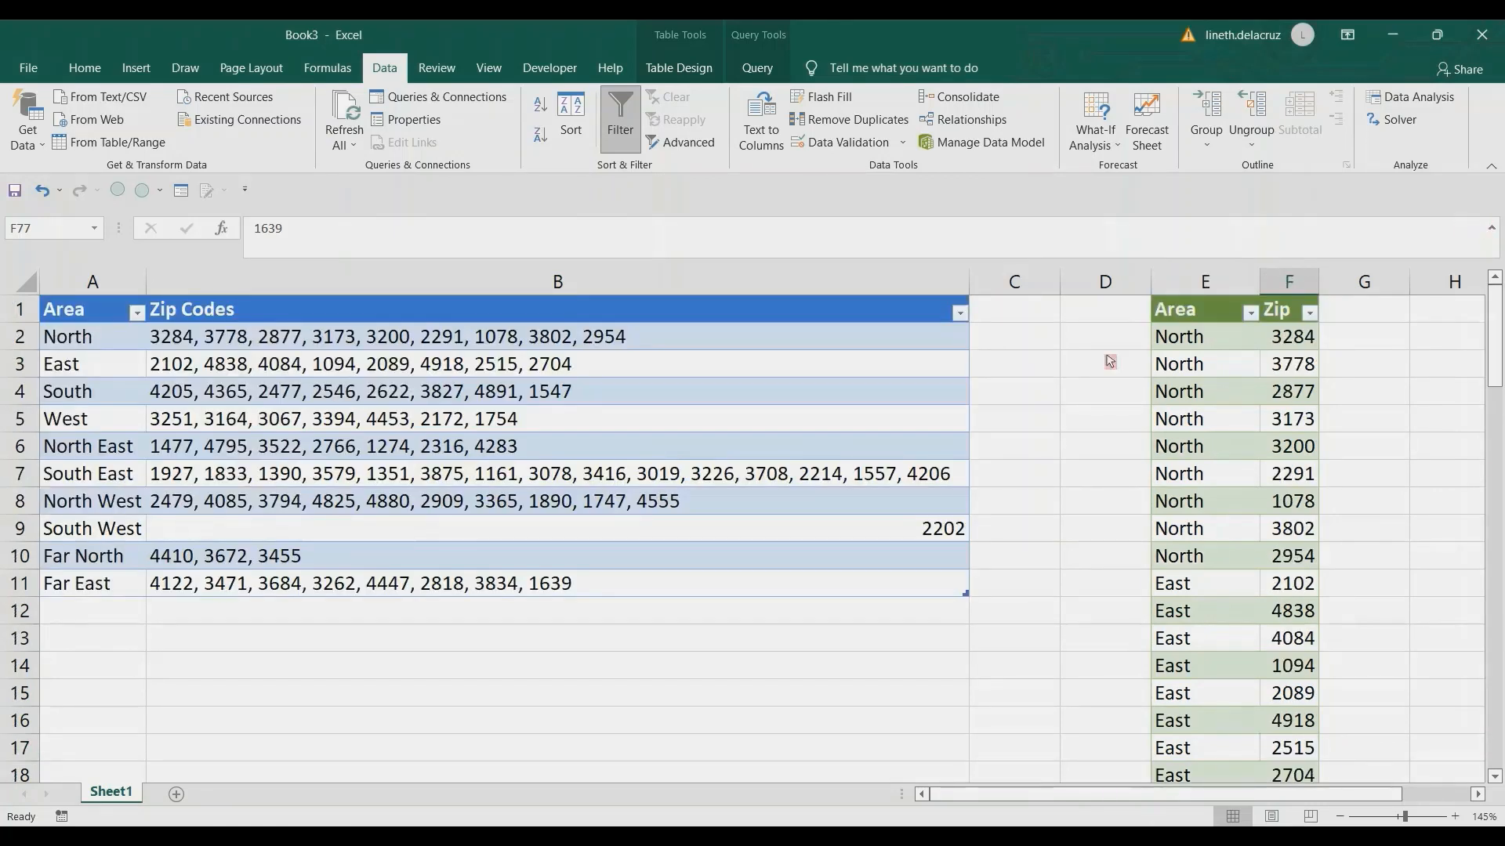